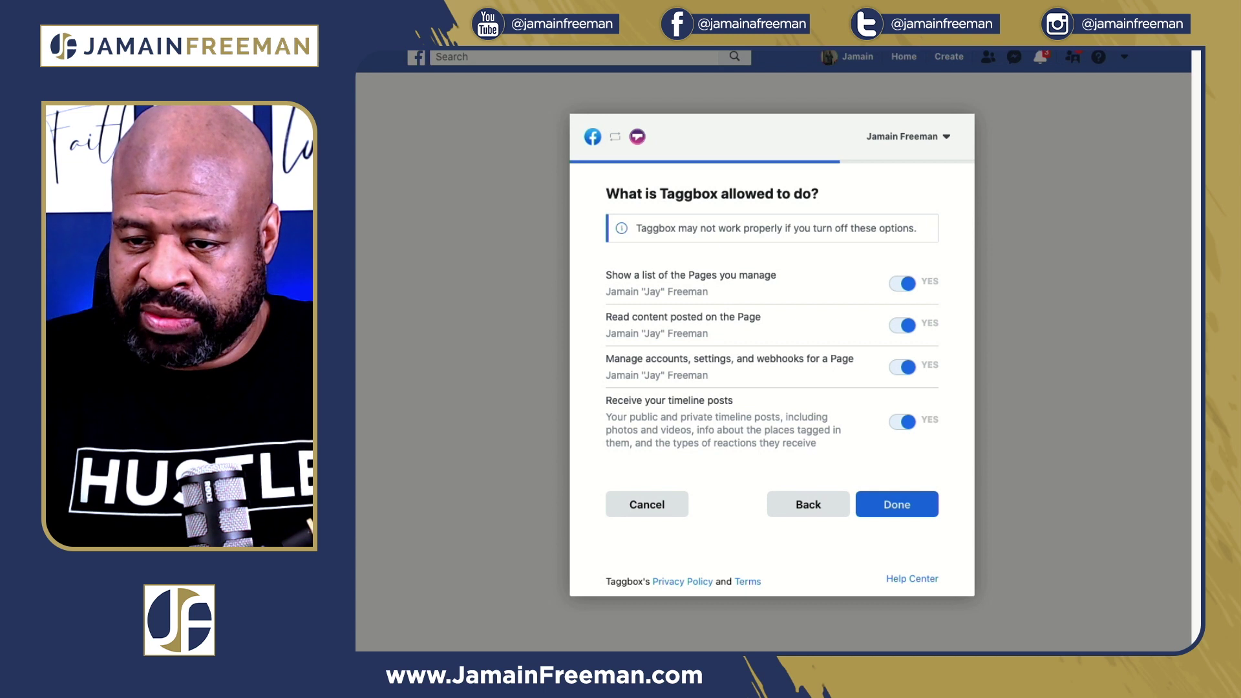
- Grant Taggbox the listed Facebook page and timeline permissions and finish linking the account
left_click(898, 505)
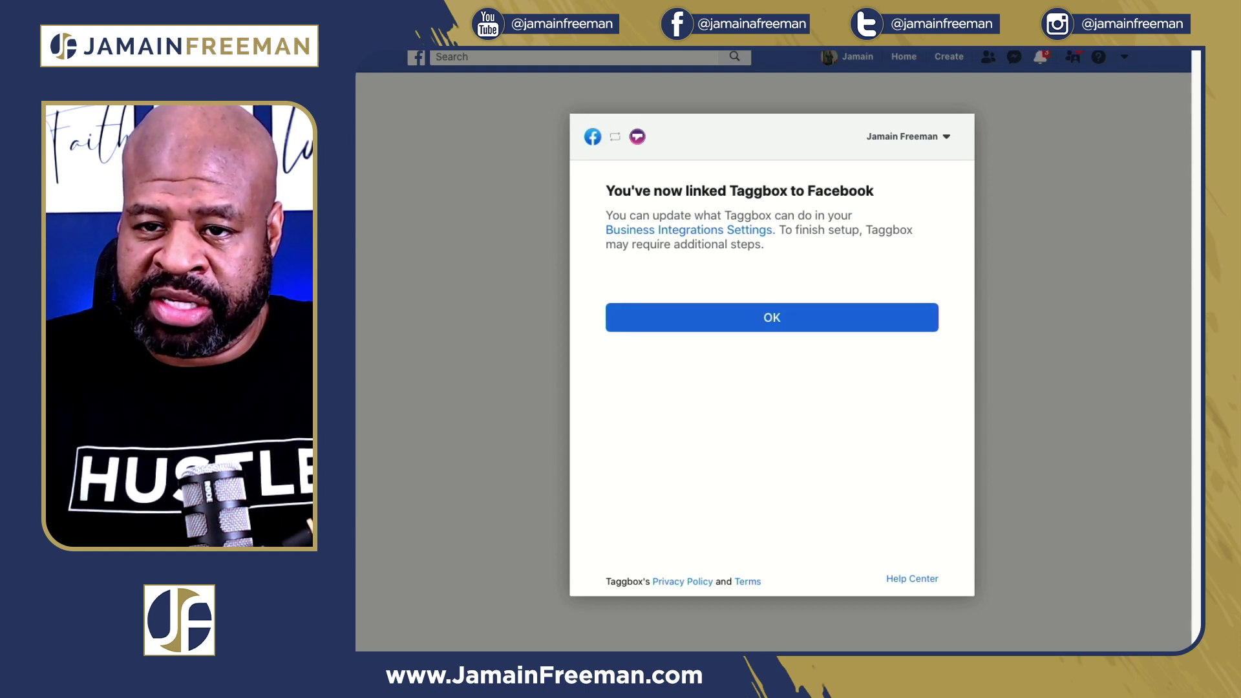
left_click(772, 318)
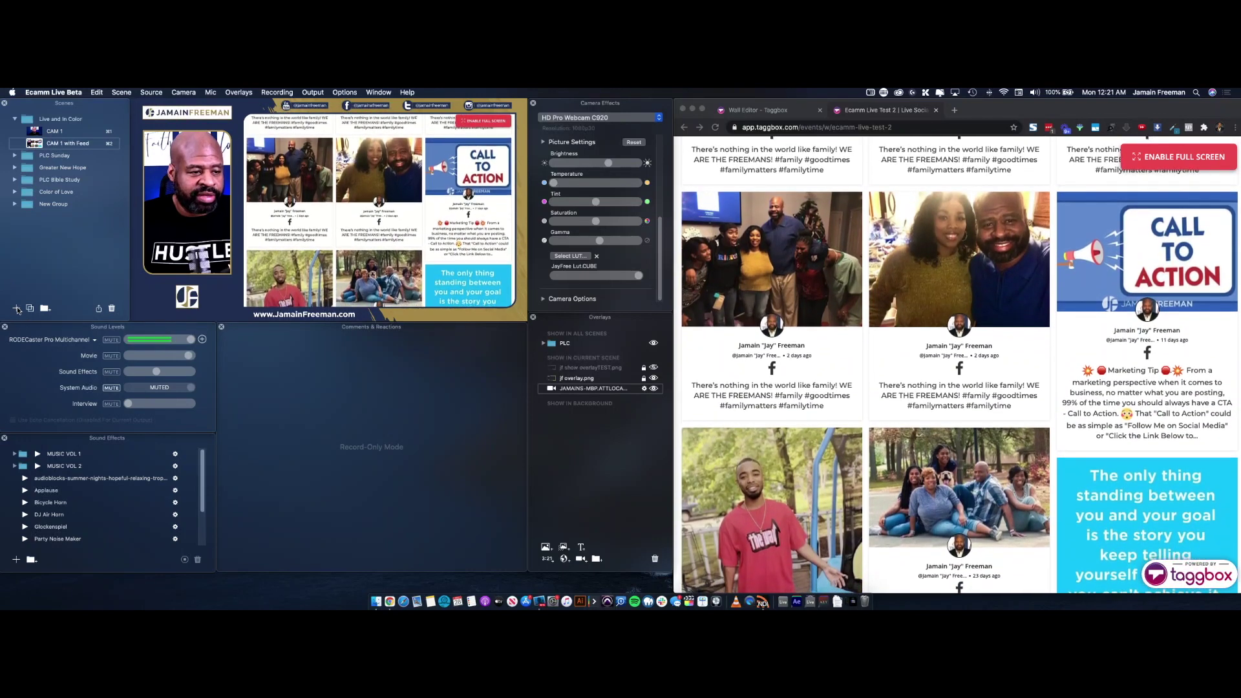
- Add a new scene to the Live and In Color group in Ecamm Live and zoom its webcam picture in with Zoom & Pan
left_click(17, 308)
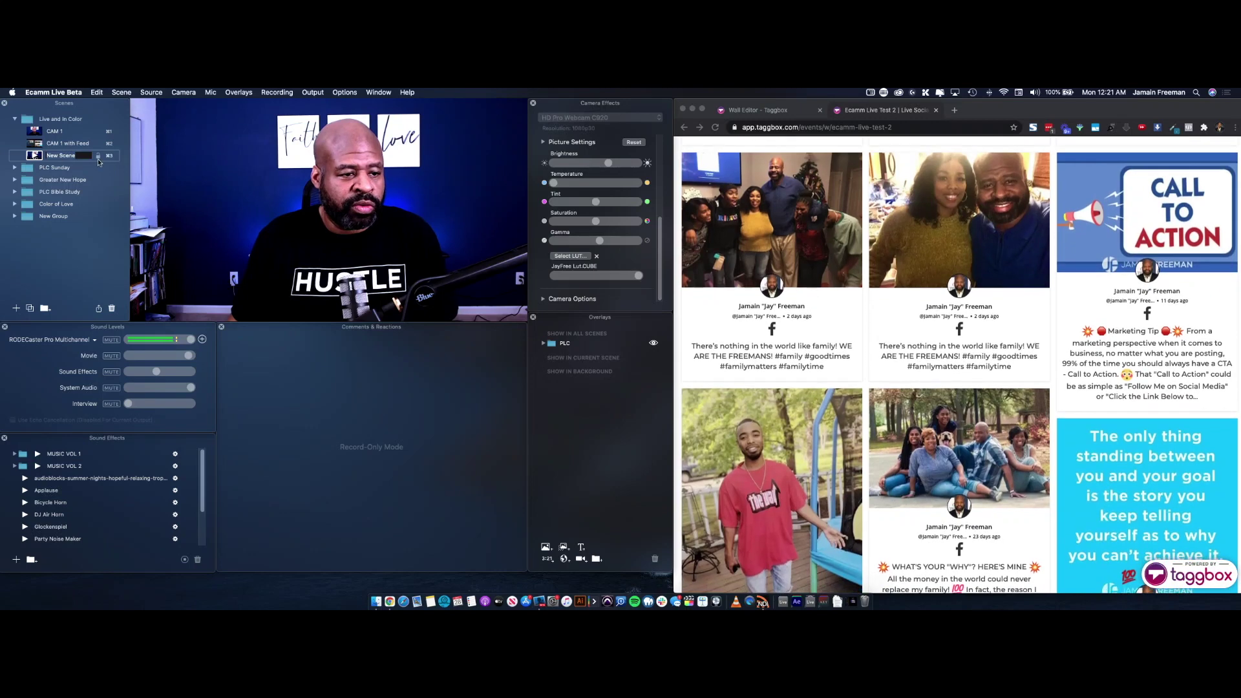
mouse_move(199, 211)
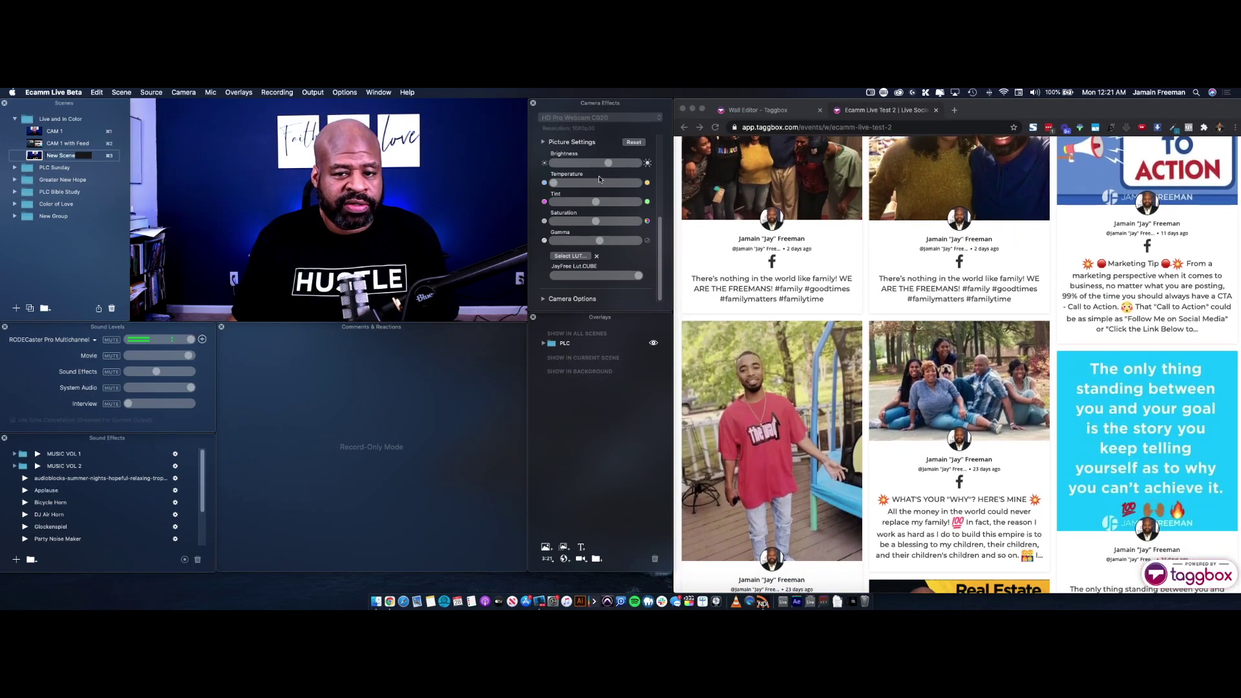
scroll(601, 174, "up", 5)
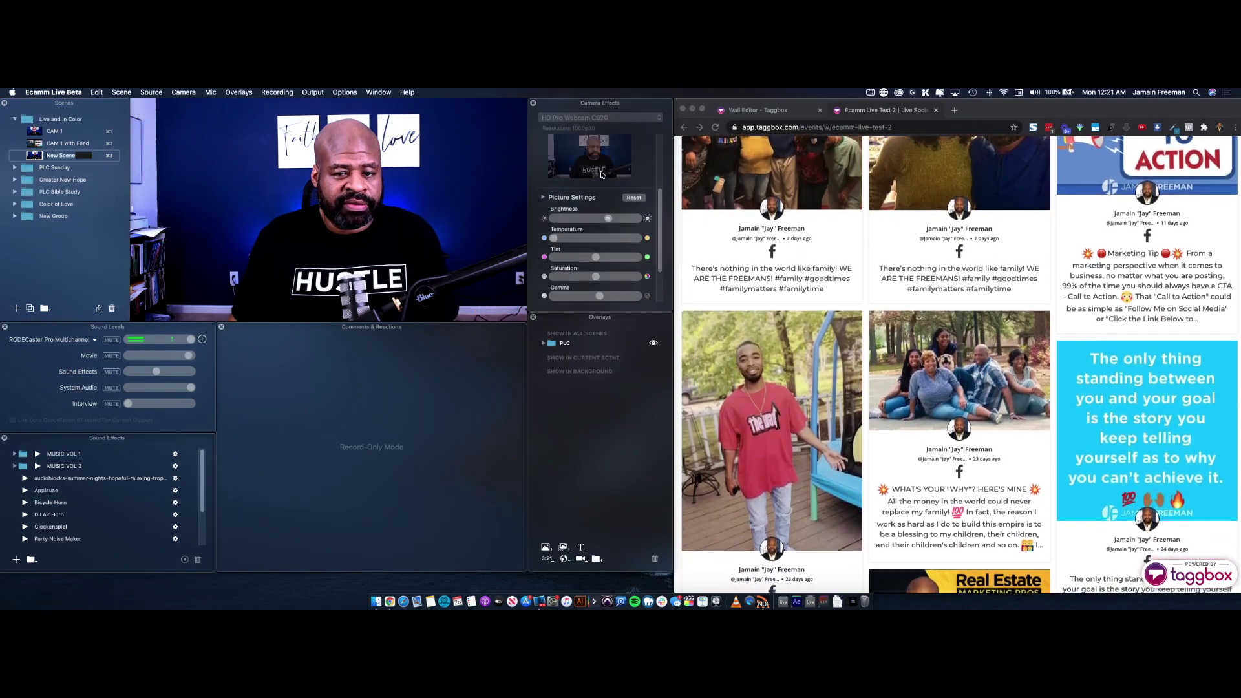
left_click(552, 214)
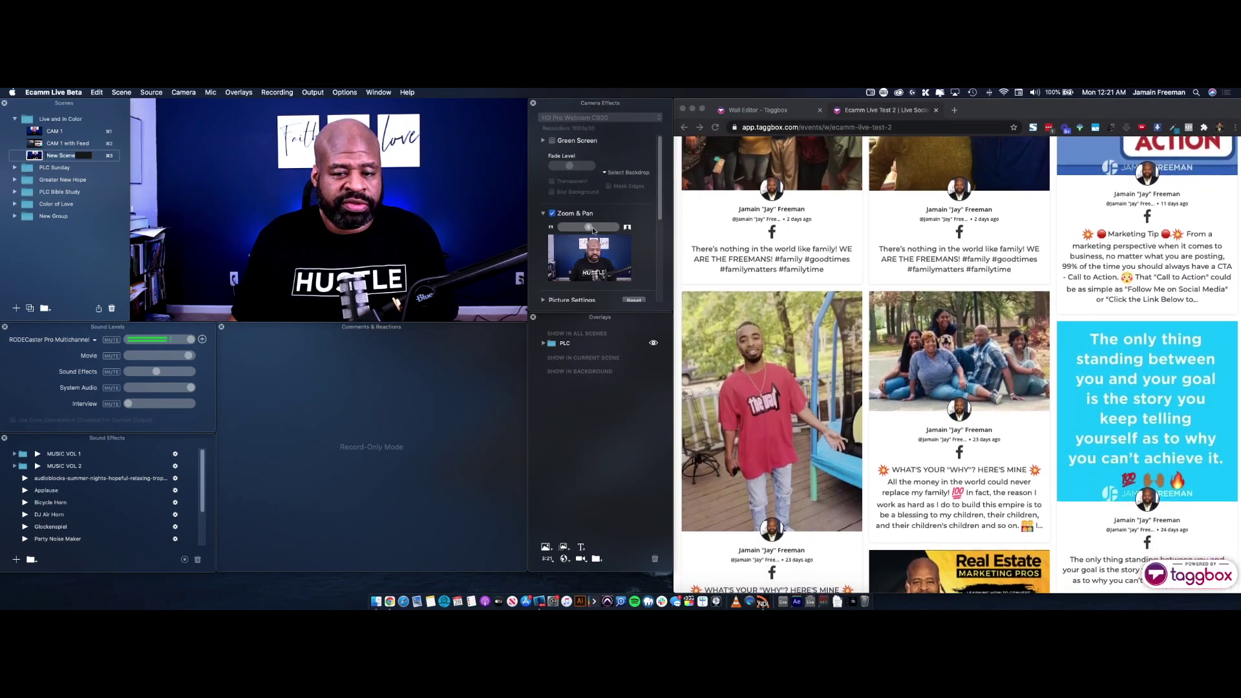
left_click_drag(589, 230, 602, 231)
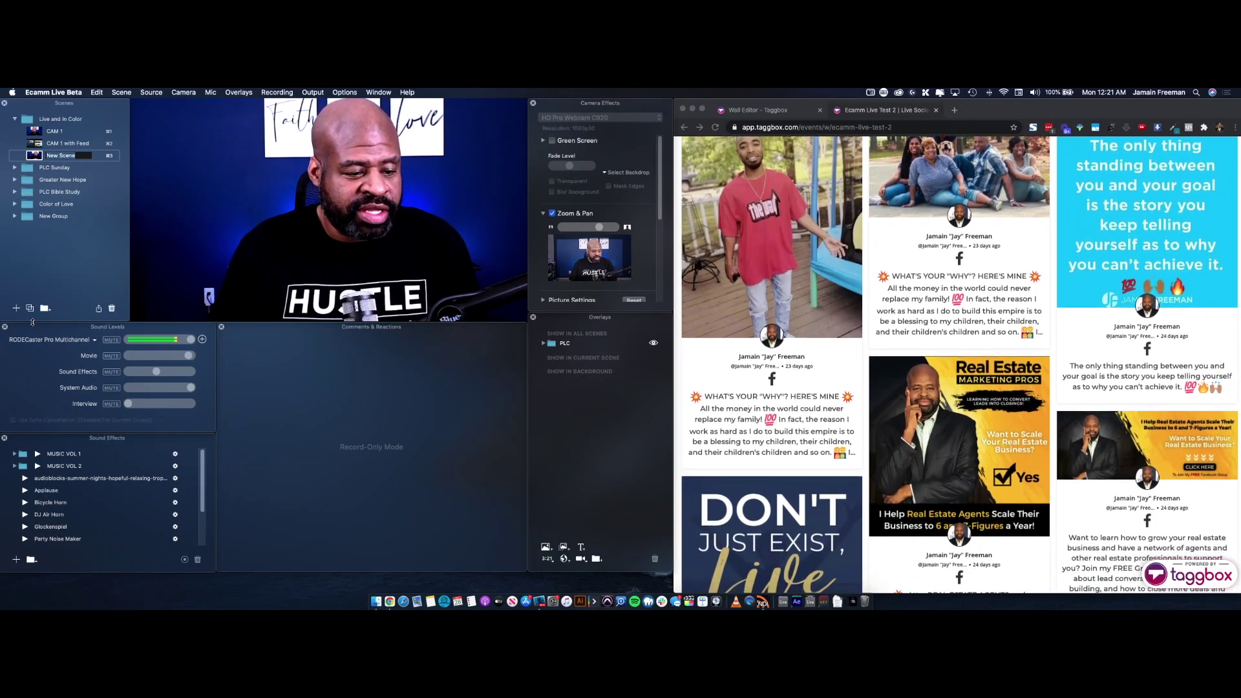
- Add a camera overlay to the new scene and set its camera to the Scan Converter feed
left_click(510, 115)
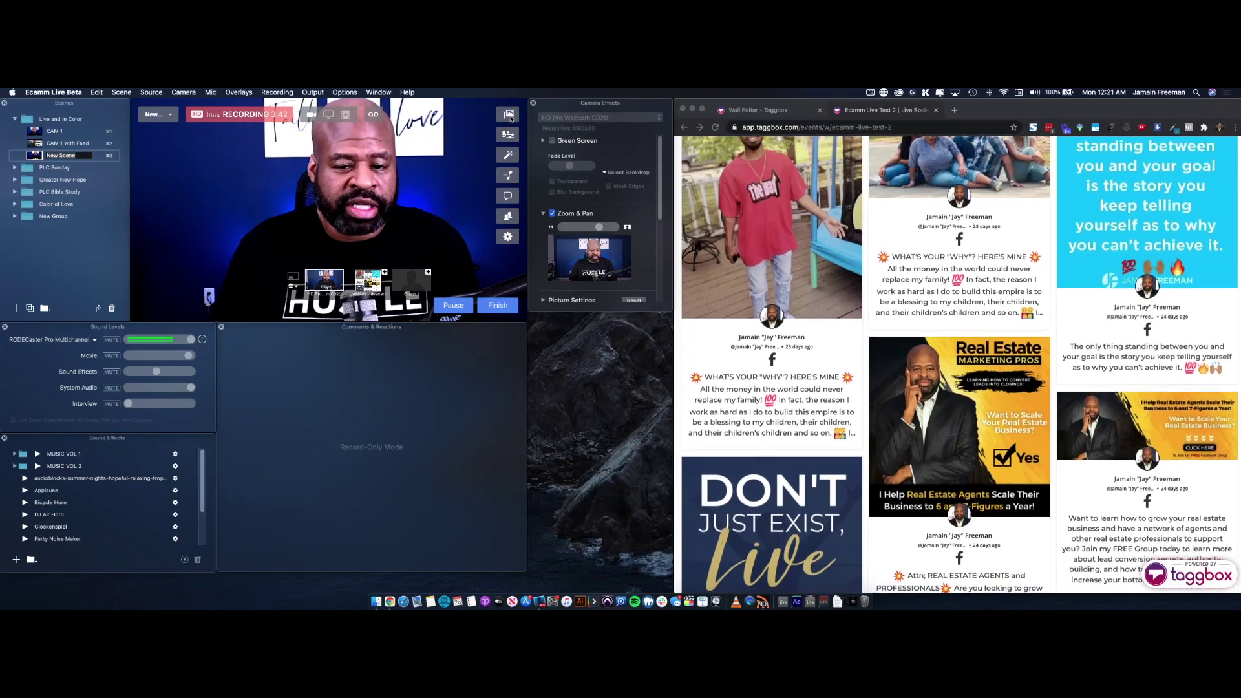
left_click(510, 115)
left_click(544, 344)
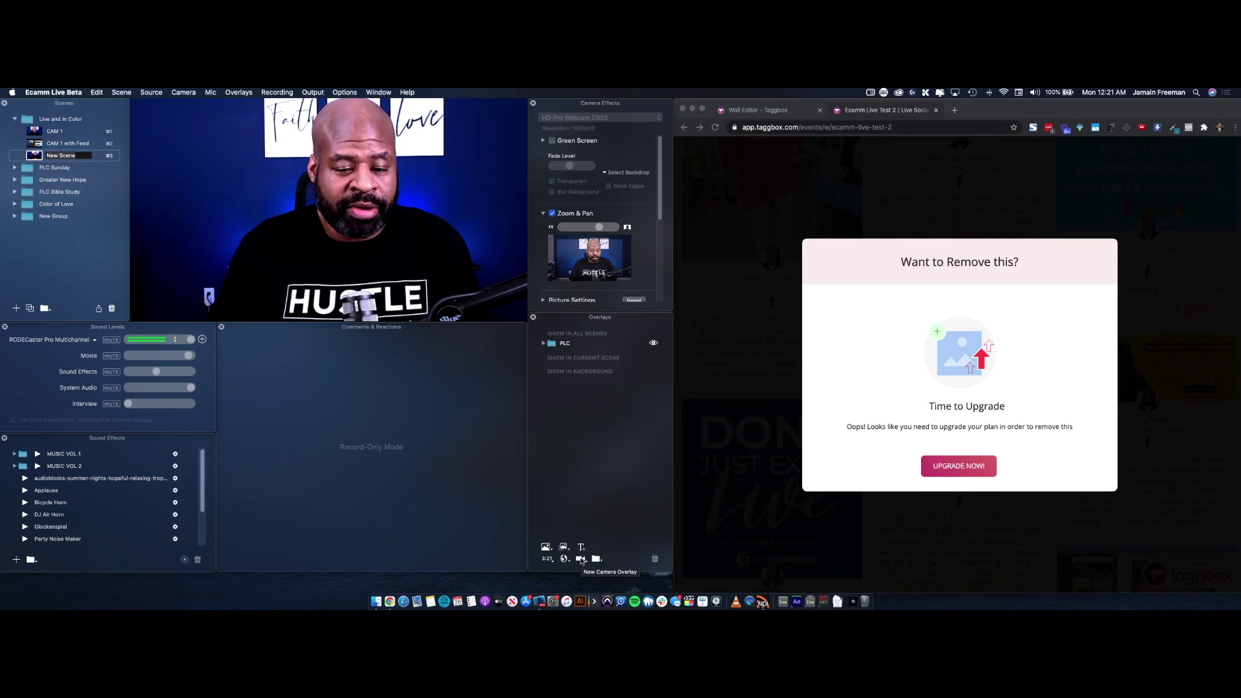
left_click(580, 559)
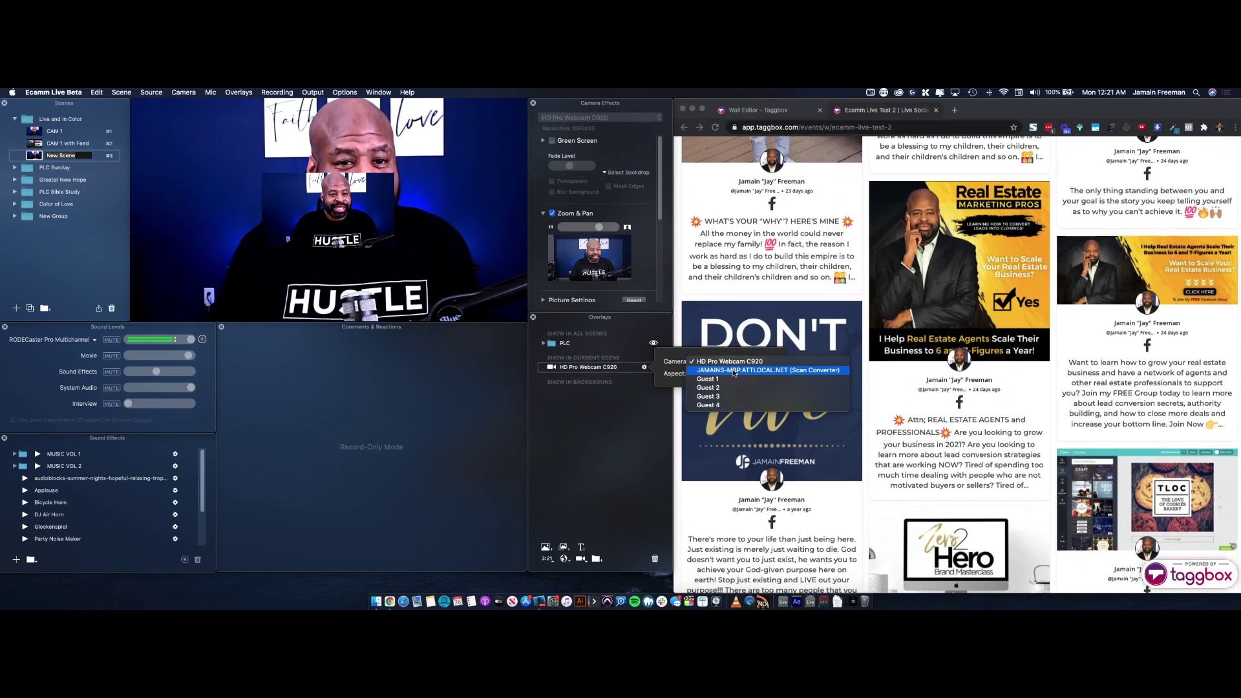
left_click(734, 371)
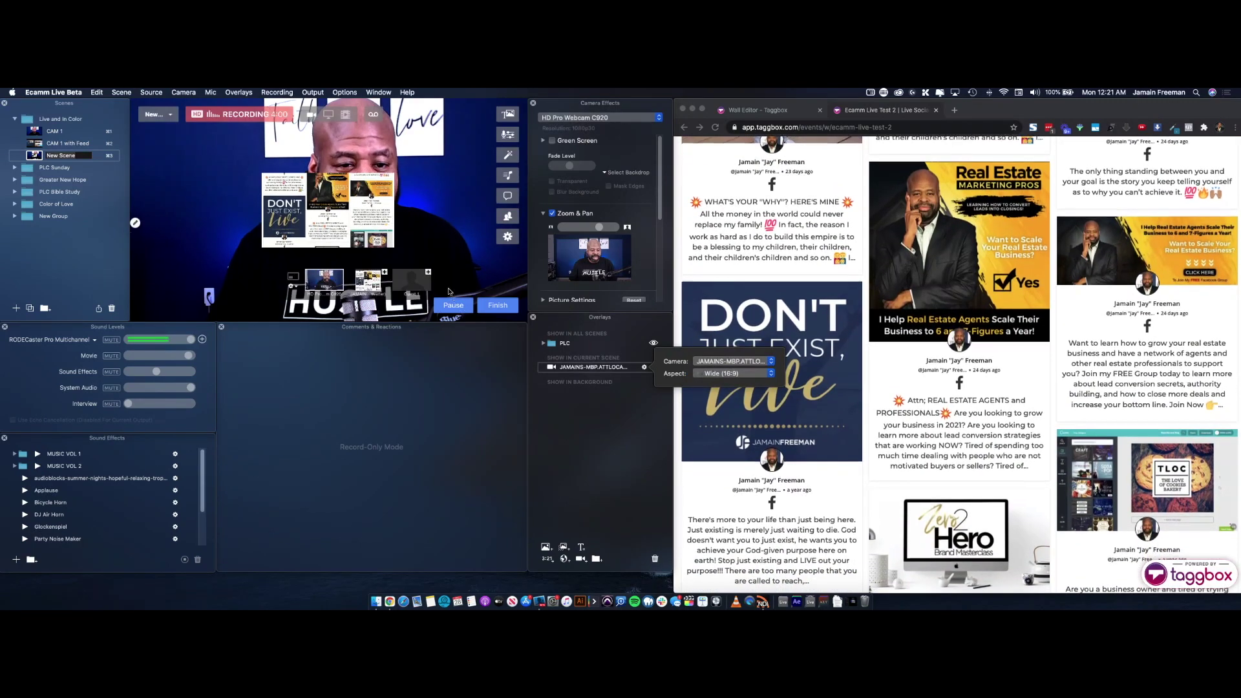
- Move the feed overlay to the upper-left corner of the scene and make it slightly smaller
left_click(309, 224)
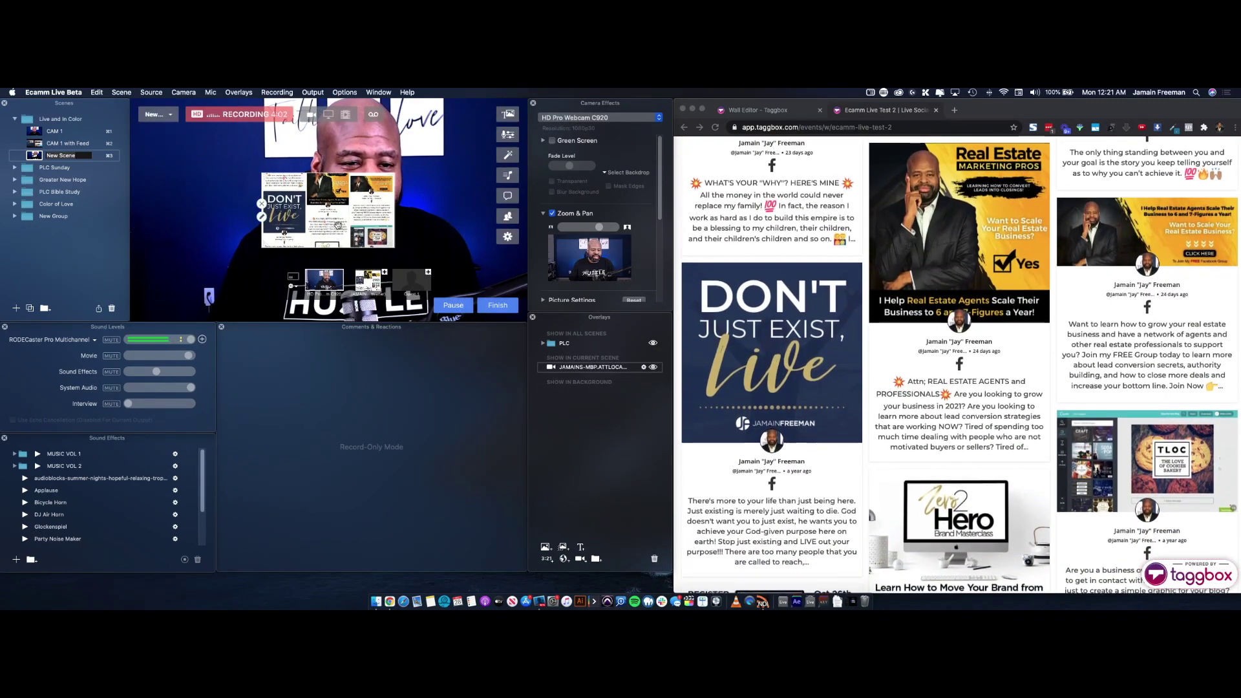
left_click_drag(309, 224, 228, 194)
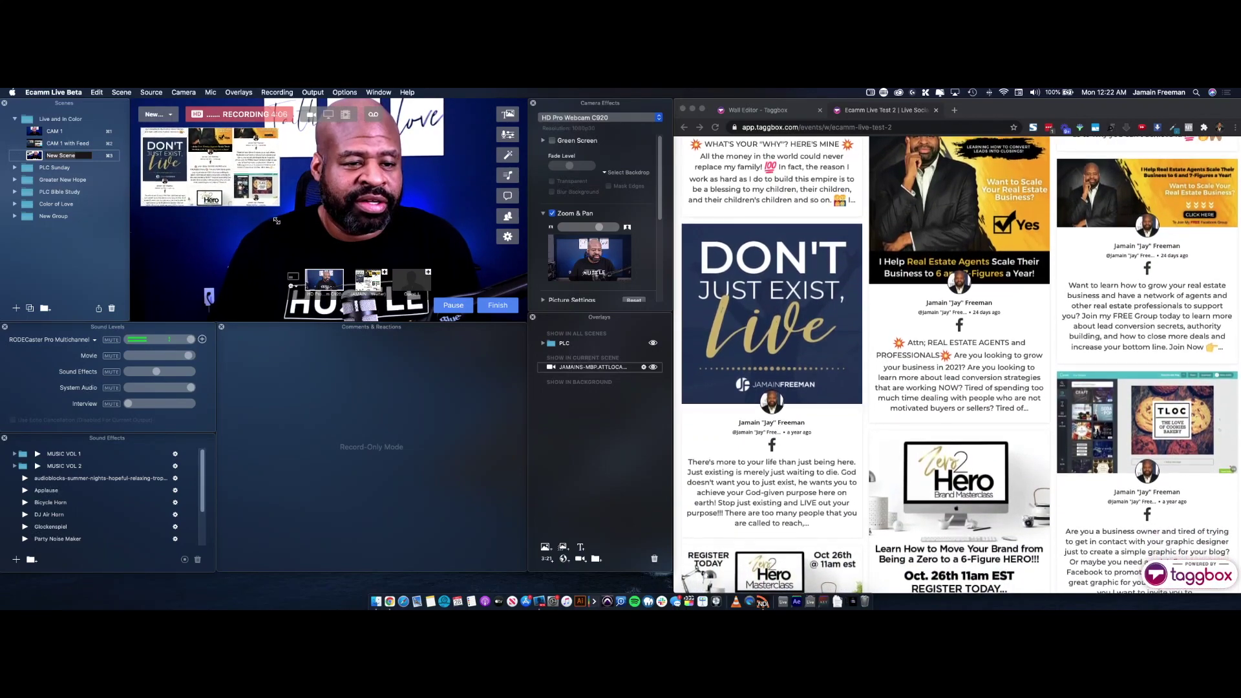
left_click_drag(321, 242, 295, 226)
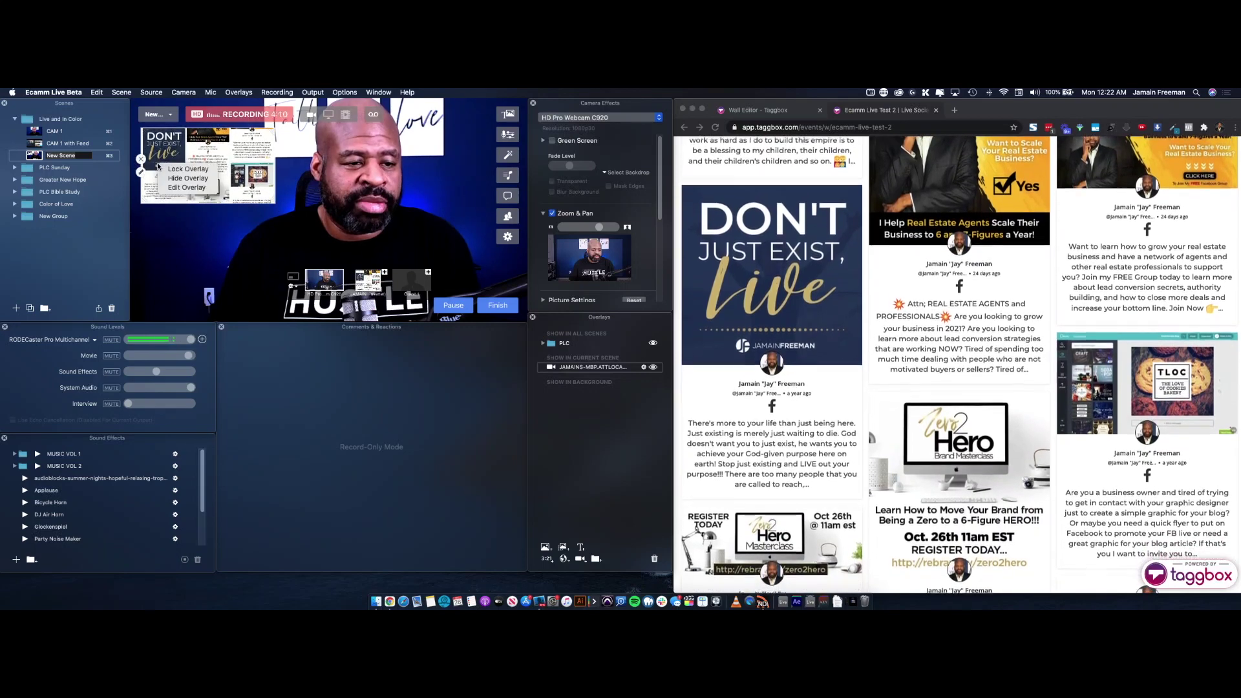
- Set the feed overlay's aspect to Custom and stretch it over the full height of the scene's left side
left_click(184, 187)
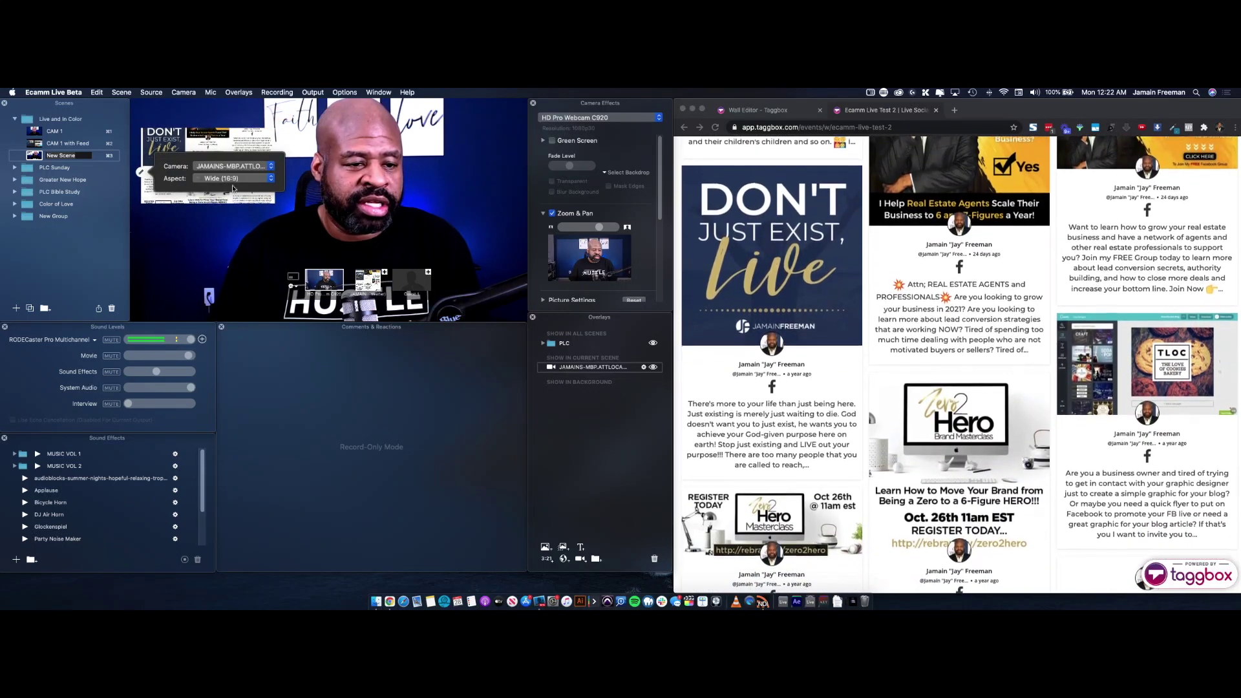
left_click(221, 229)
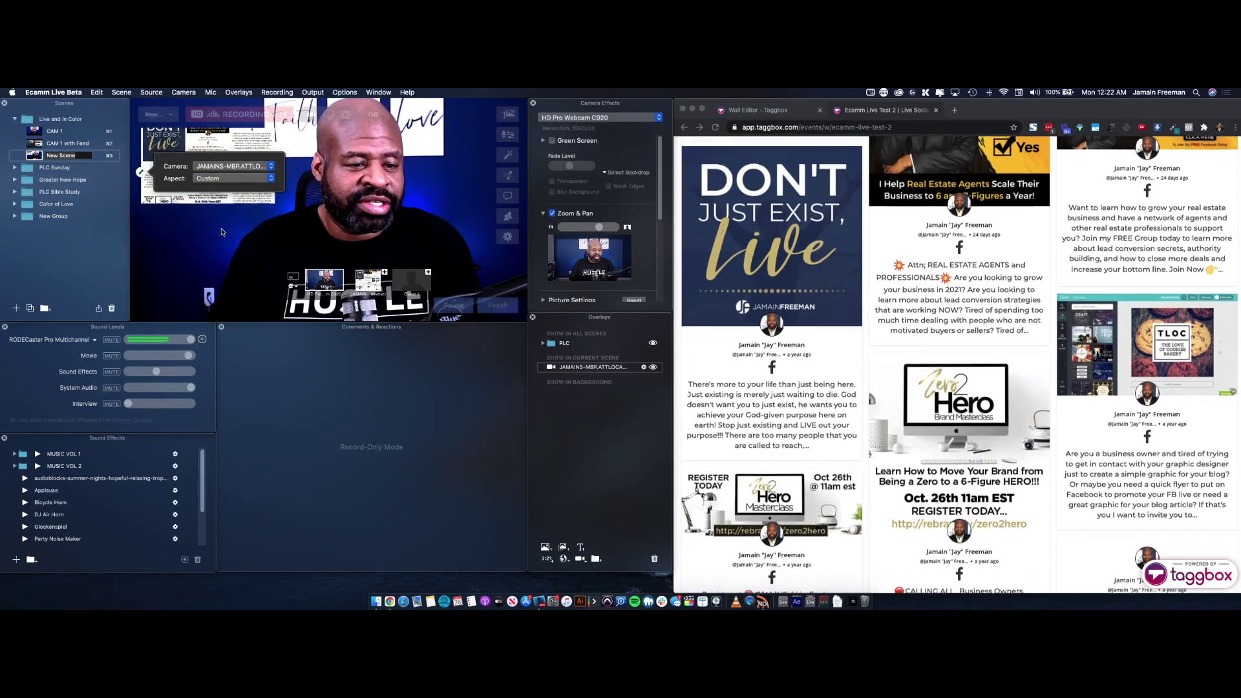
mouse_move(144, 176)
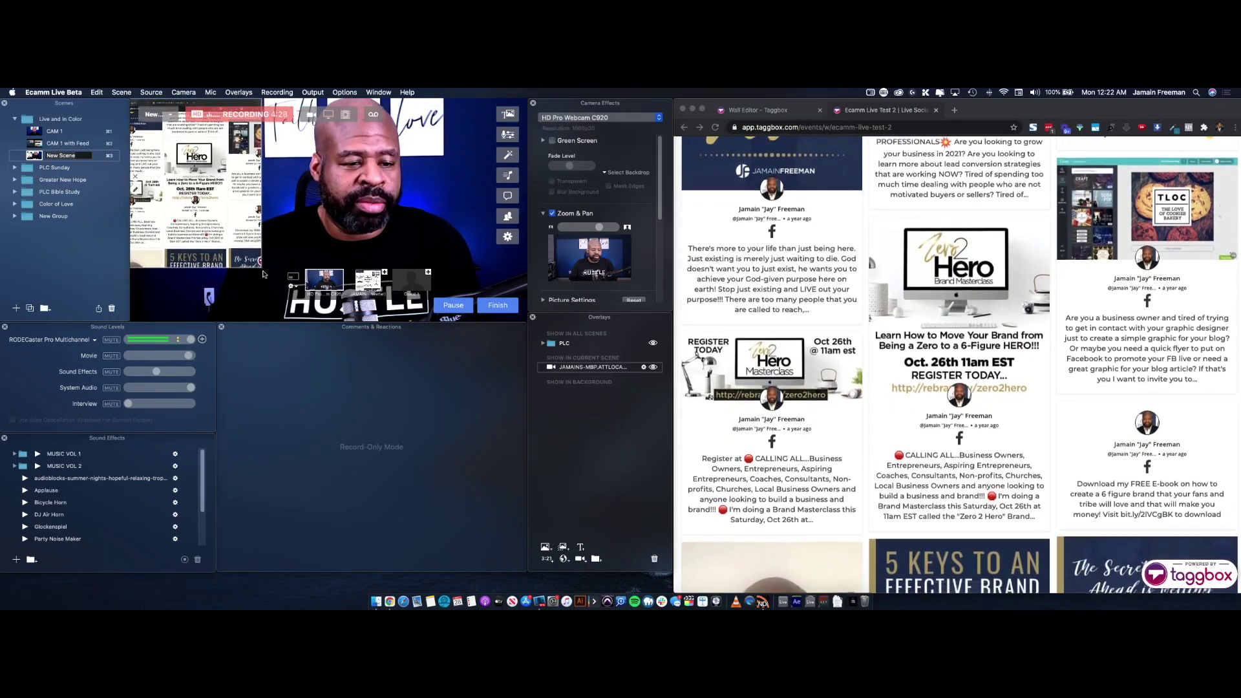
left_click_drag(261, 266, 284, 326)
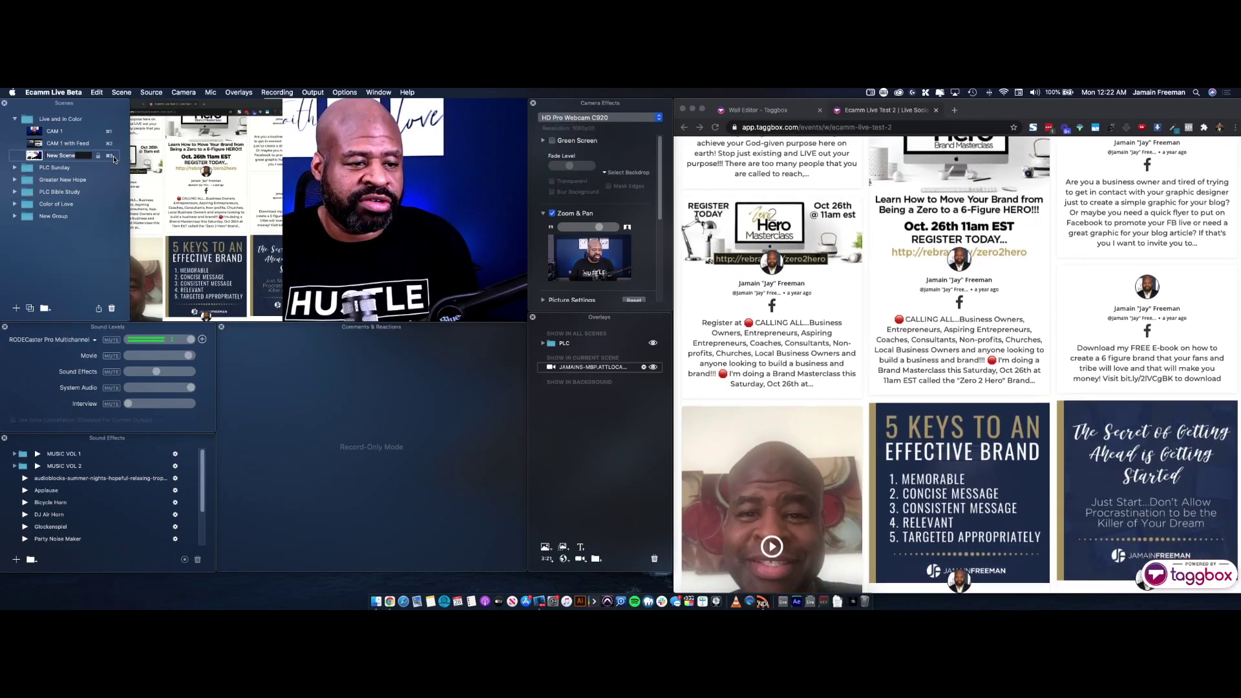
- Set the scene's source to Blank and move the feed overlay to the middle of the frame
left_click(122, 91)
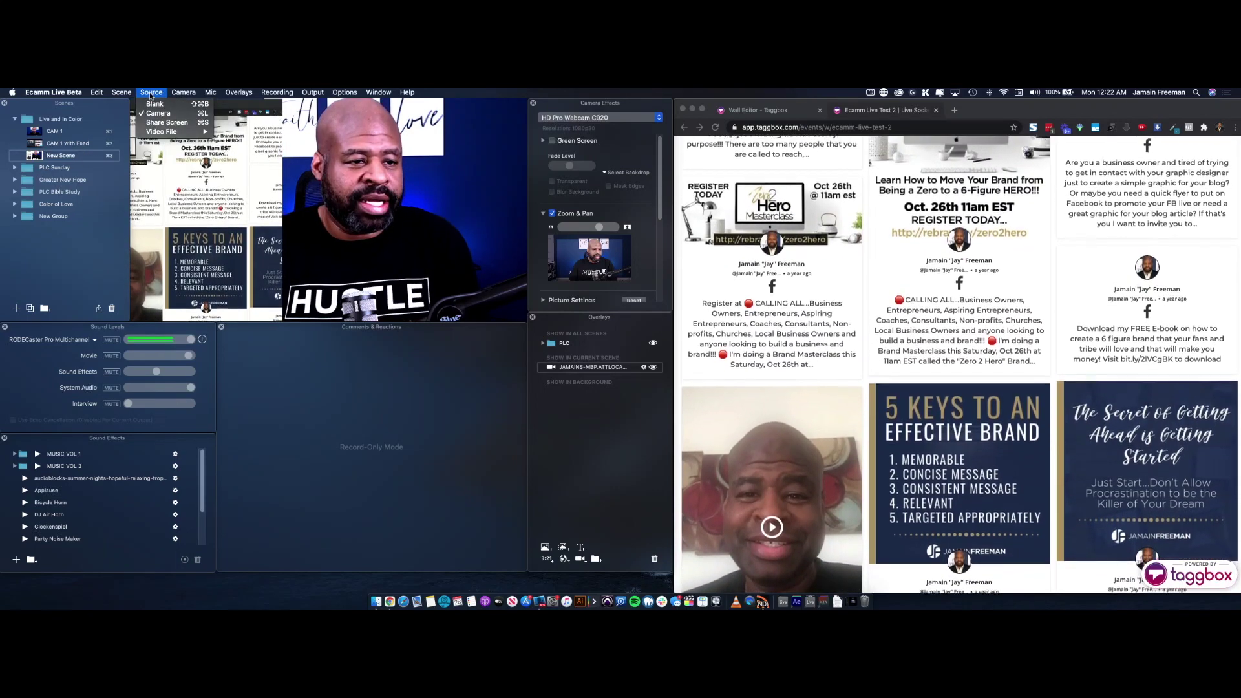
left_click(157, 105)
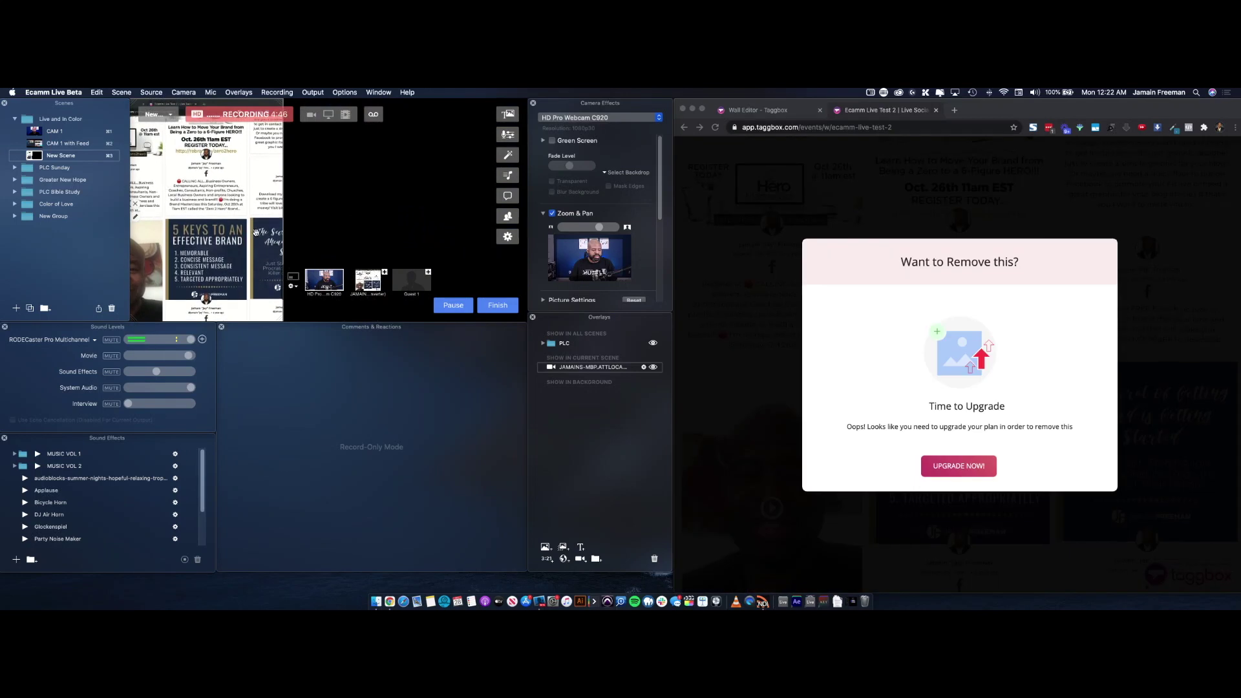
left_click_drag(219, 224, 343, 218)
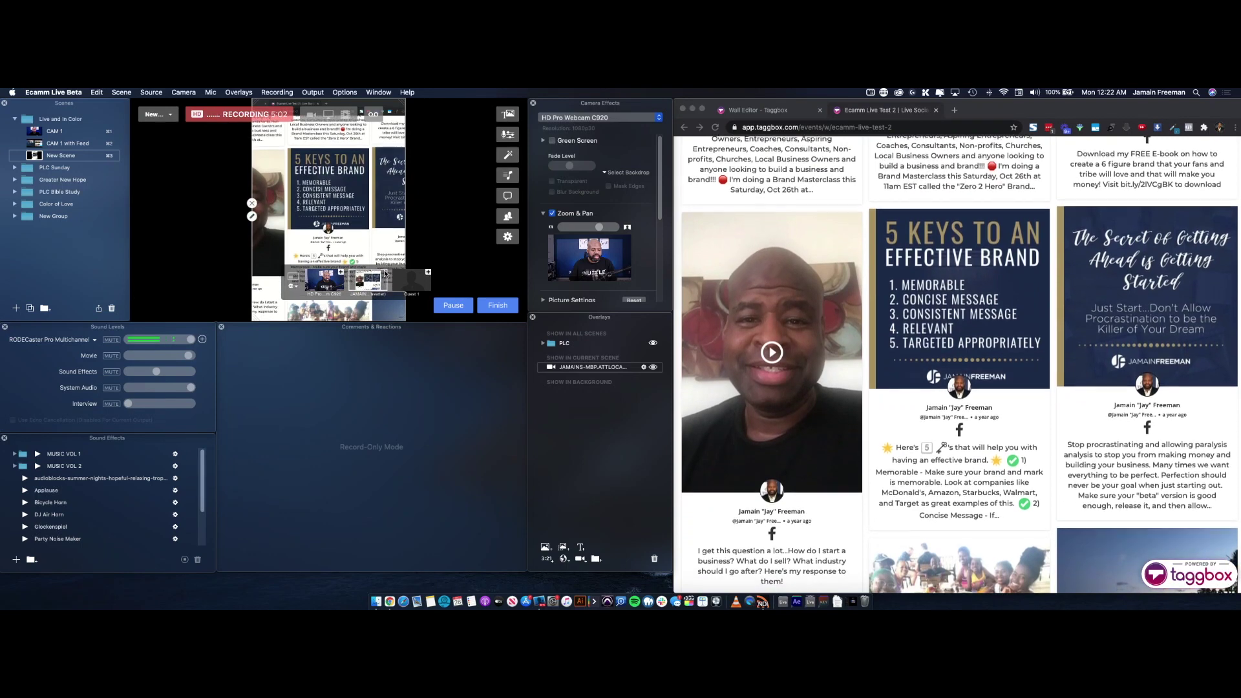
- Set the scene's source to Camera, add the HD Pro Webcam C920 beside the Scan Converter feed, and hide the feed overlay
left_click(184, 93)
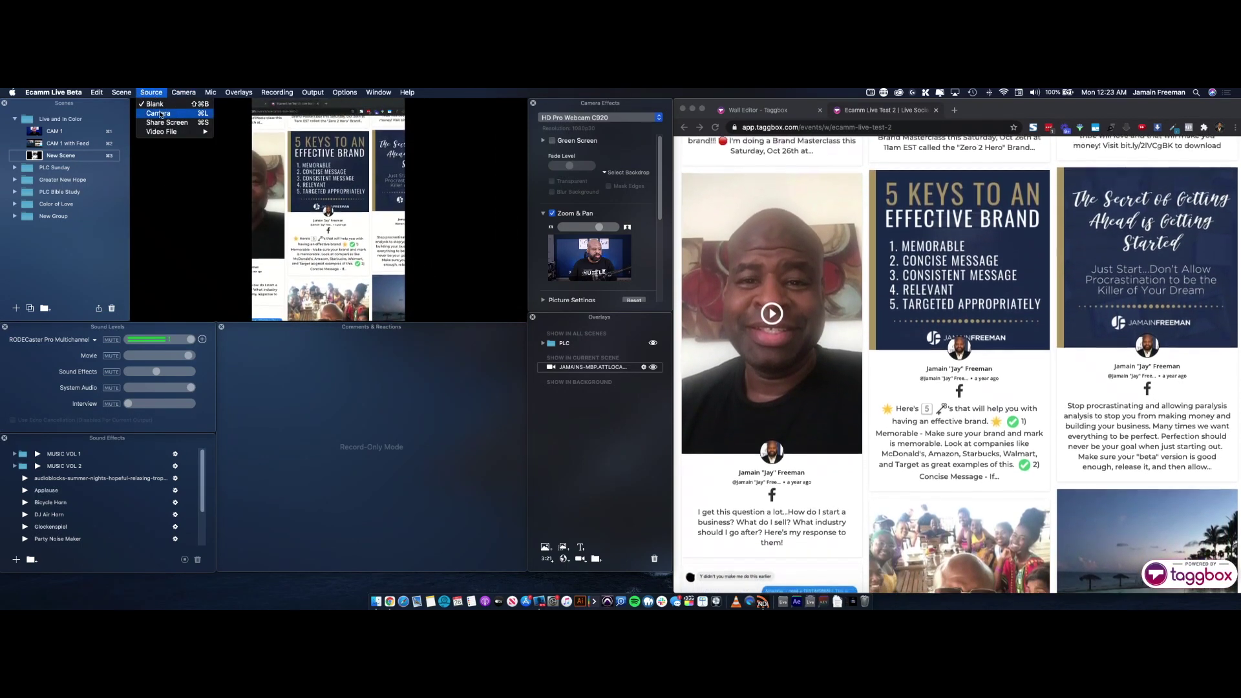
left_click(159, 113)
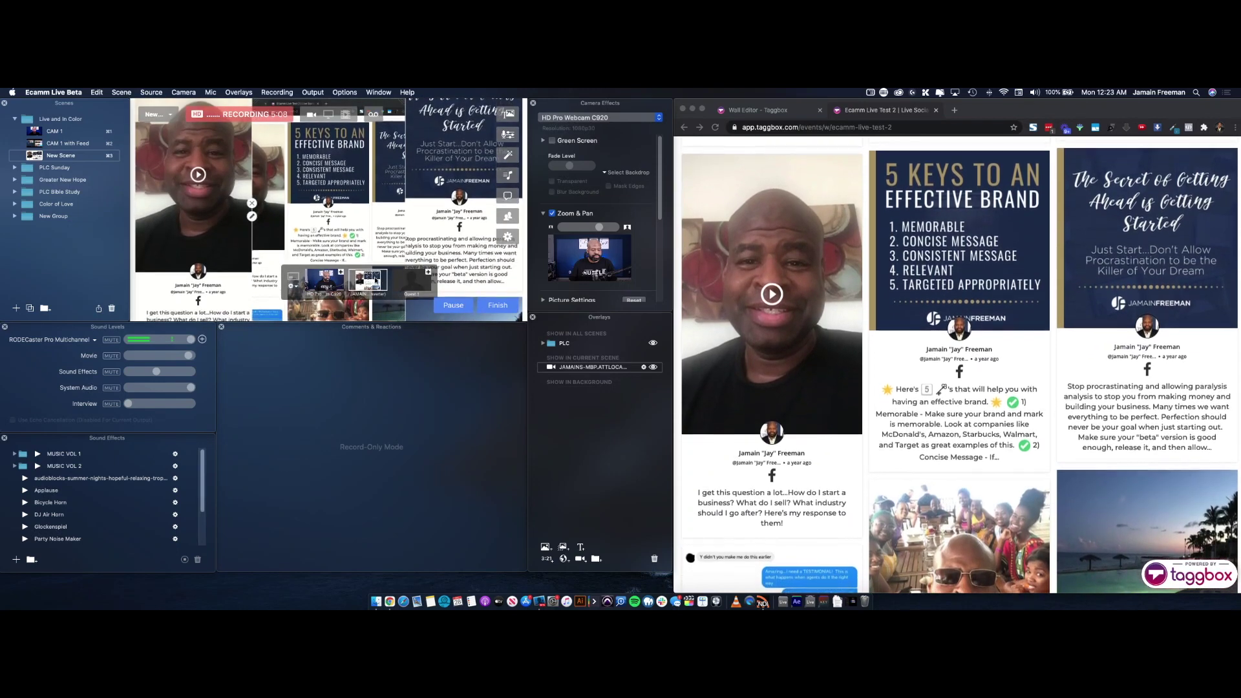
left_click(333, 279)
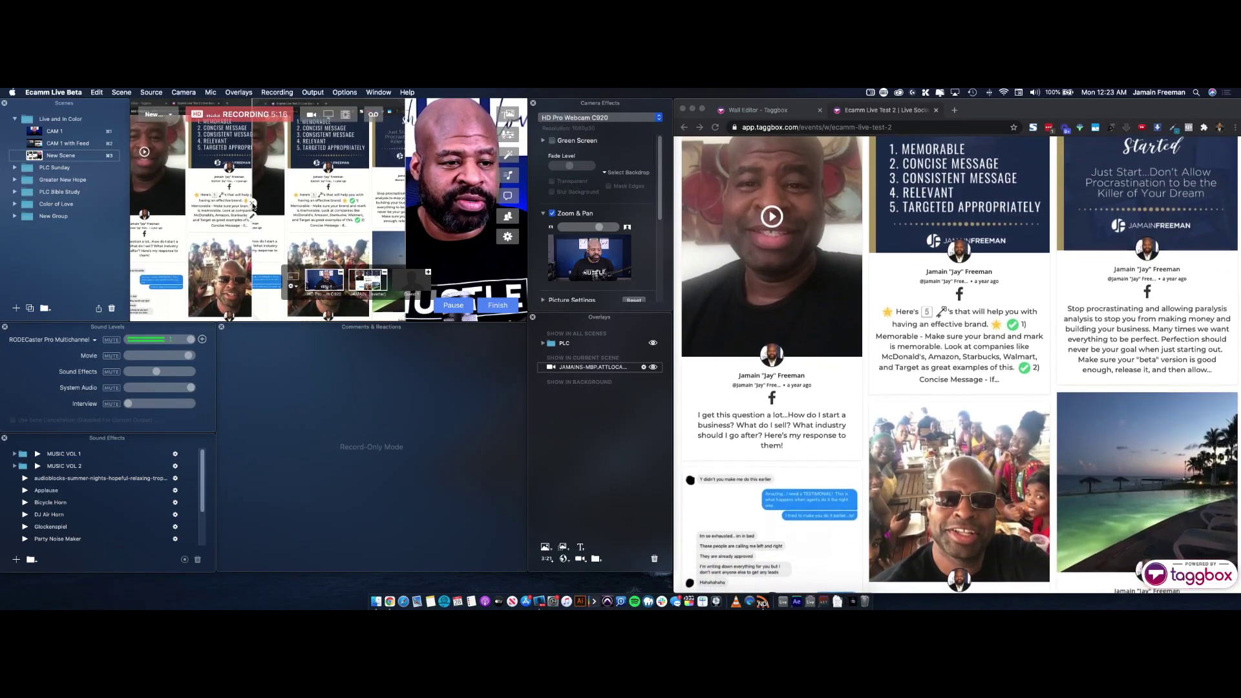
left_click(253, 204)
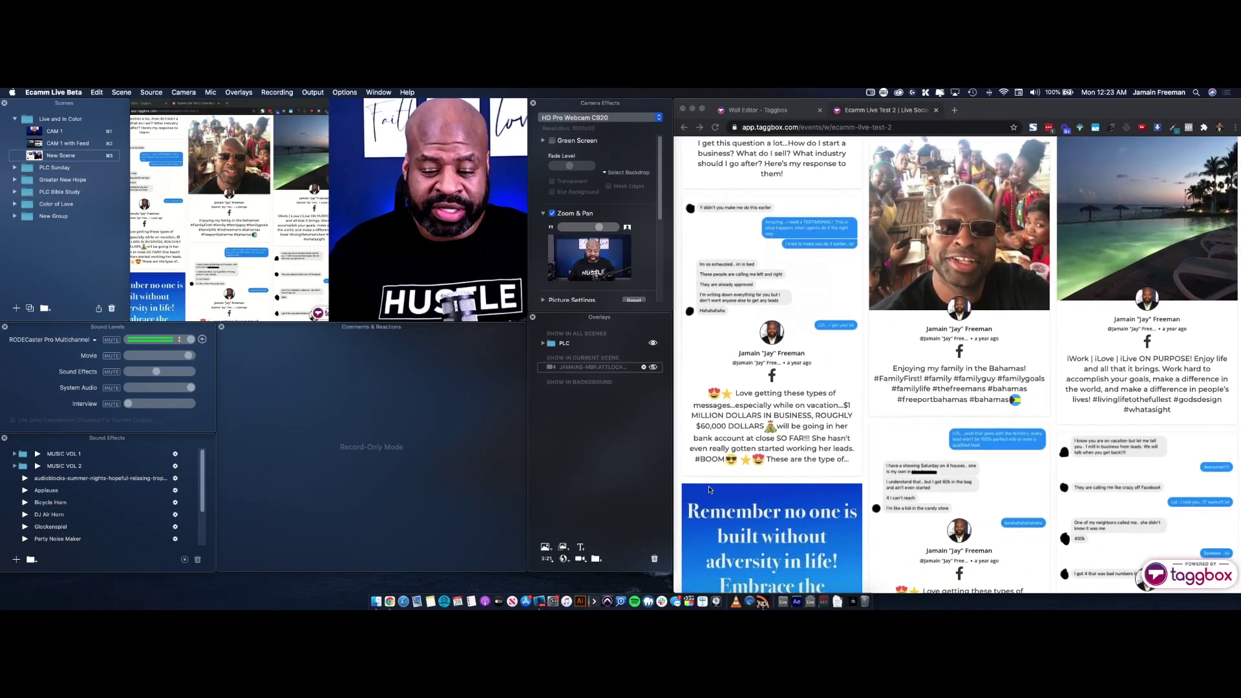
- Dismiss the upgrade prompt covering the Taggbox wall in the browser
left_click(755, 570)
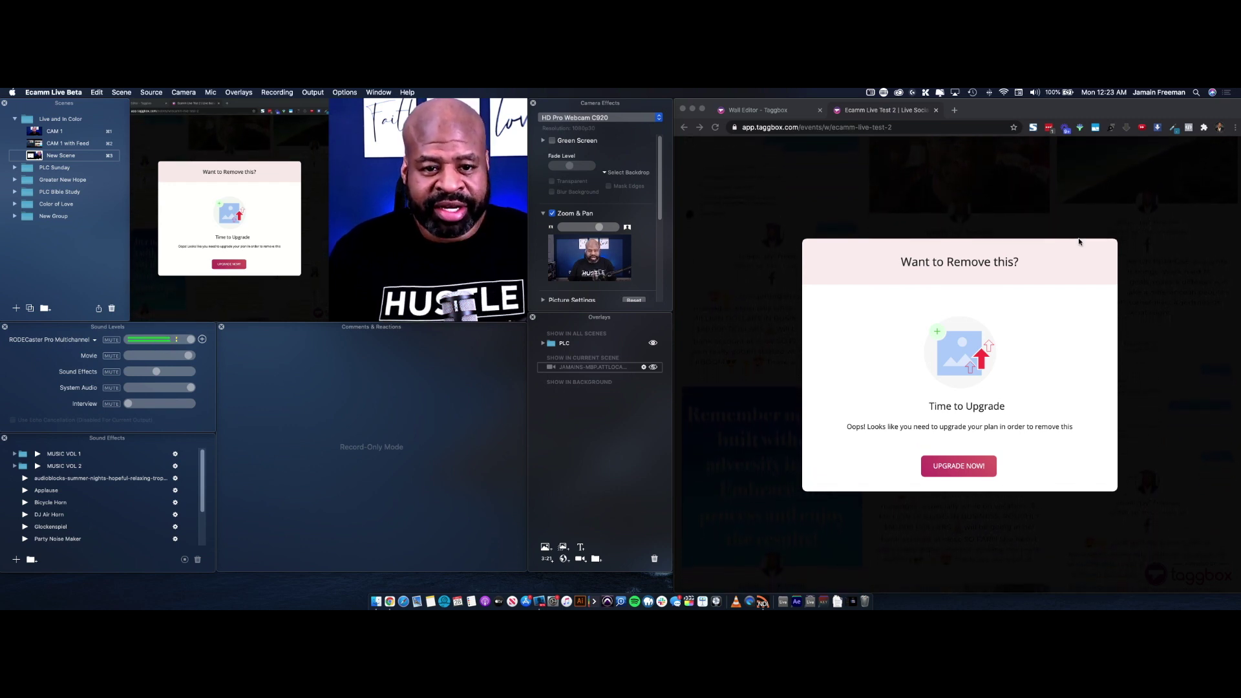
left_click(808, 216)
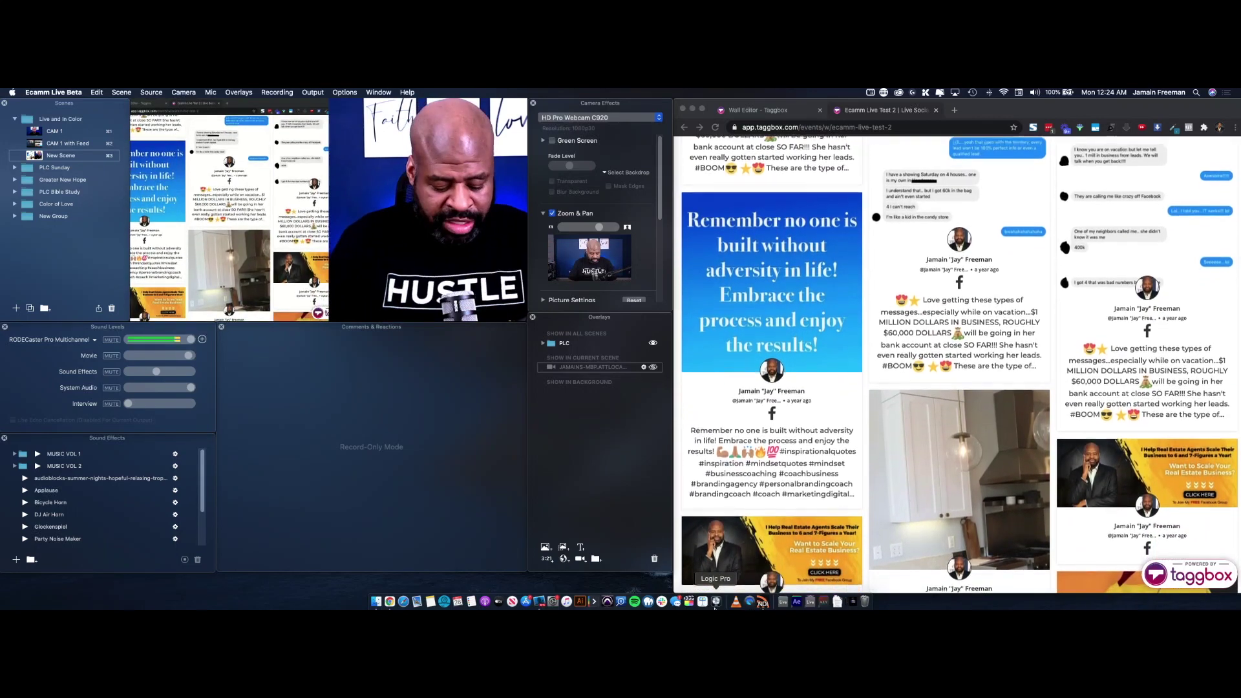
- Search the computer for "powerpoint" and launch Microsoft PowerPoint
key("super+space")
type("powwerpo")
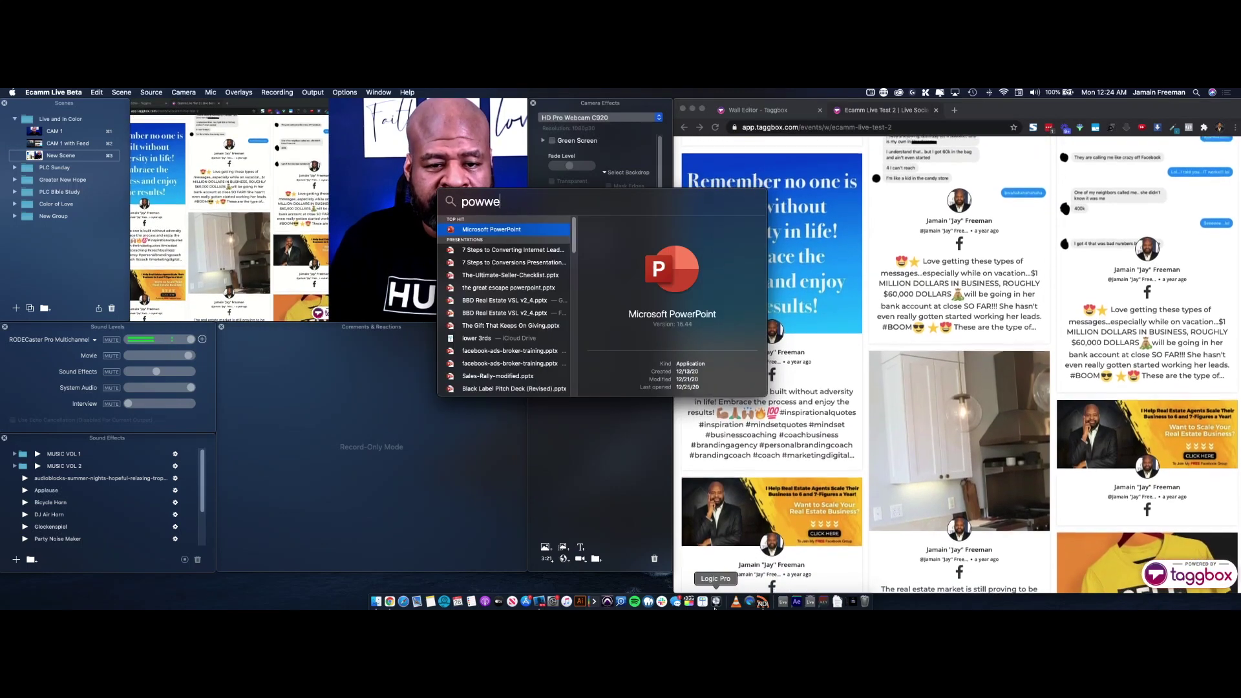
key("BackSpace")
key("BackSpace")
type("erppoin")
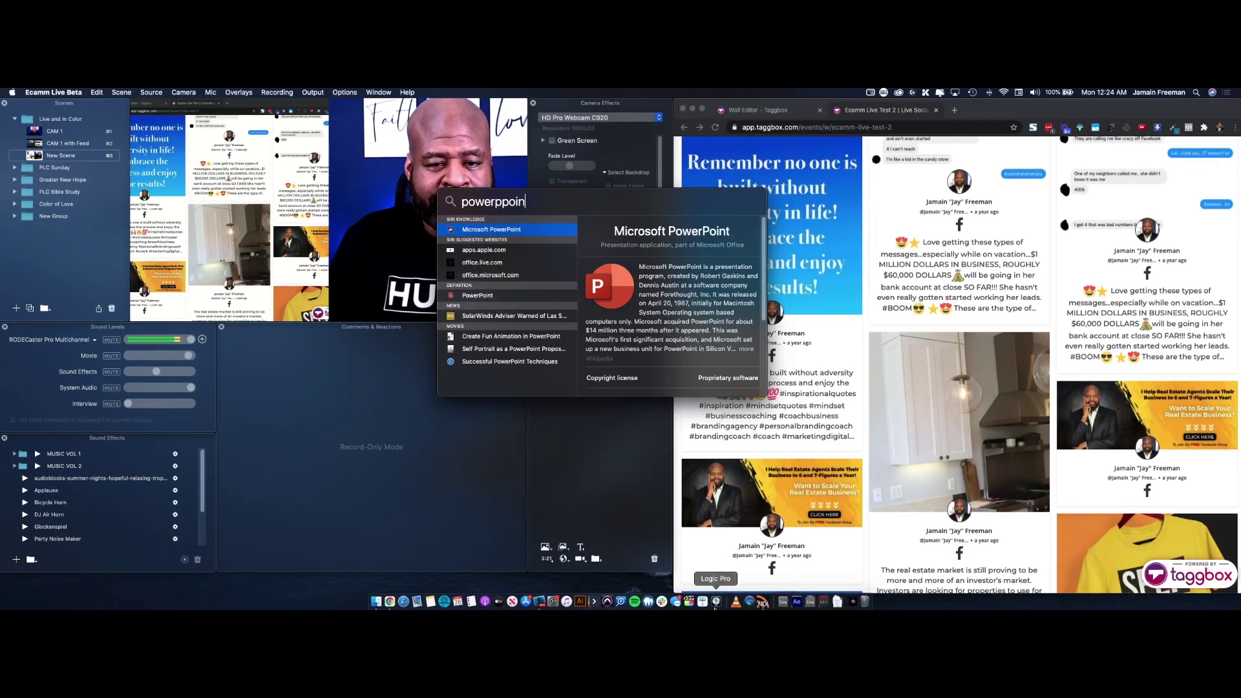
key("BackSpace")
key("BackSpace")
key("BackSpace")
key("BackSpace")
type("o")
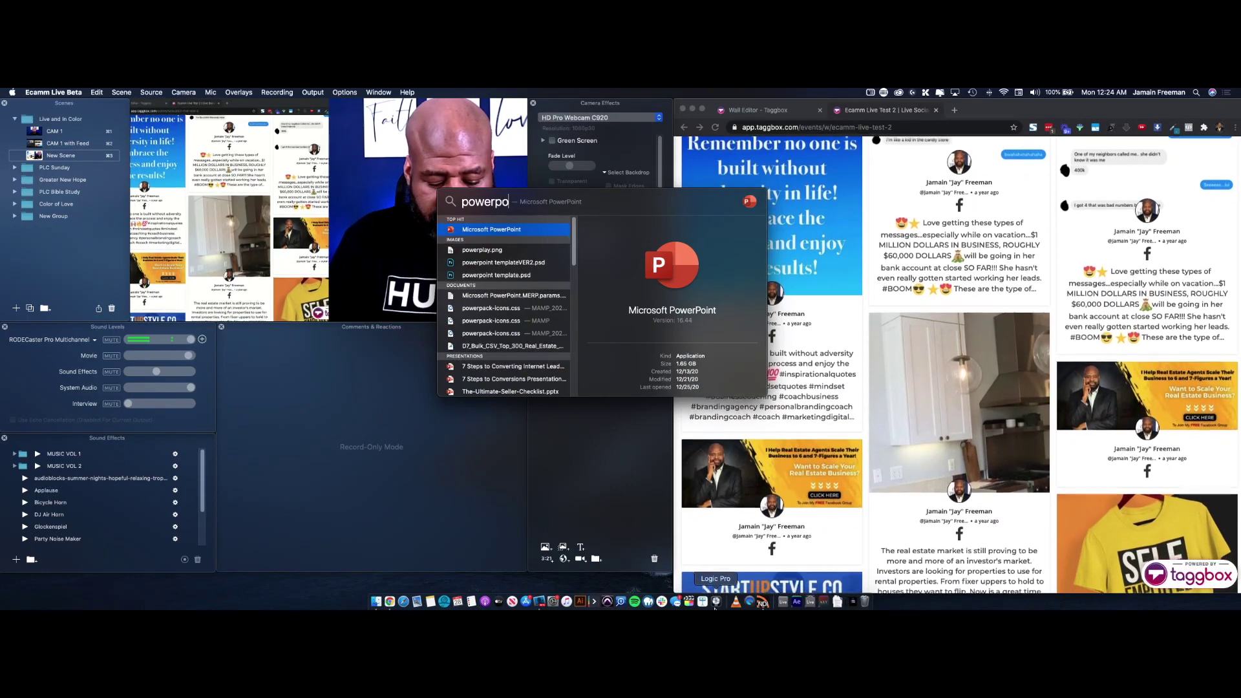
type("int")
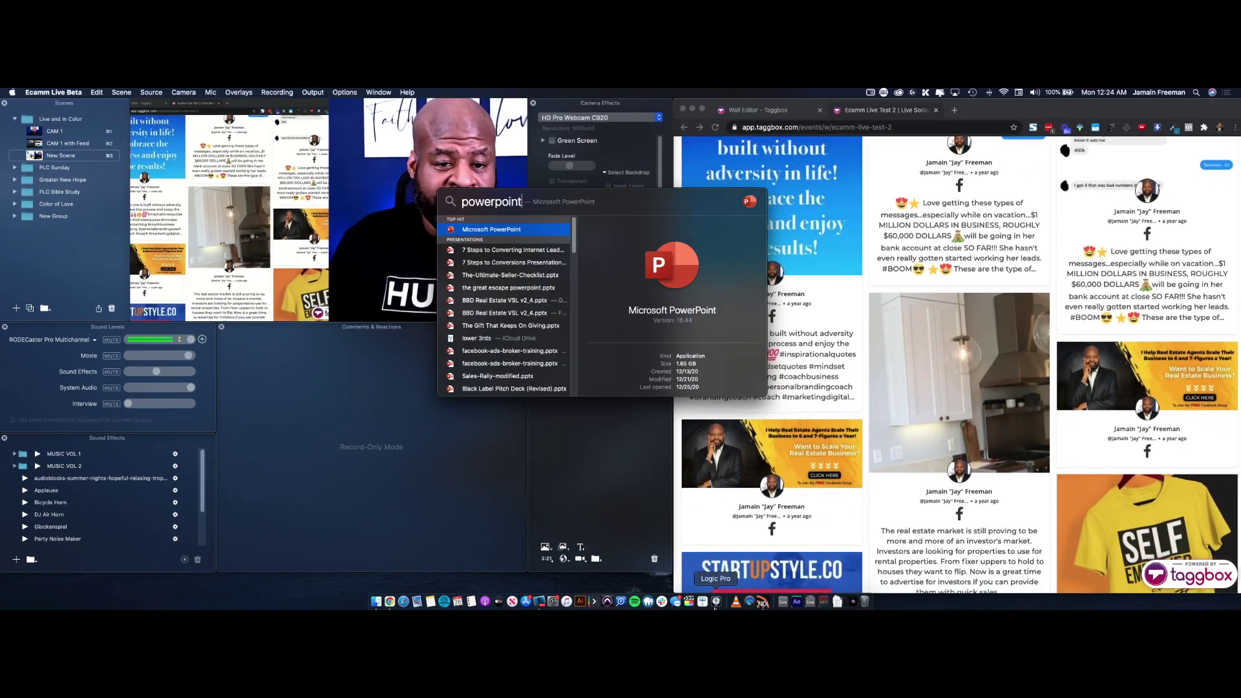
key("Return")
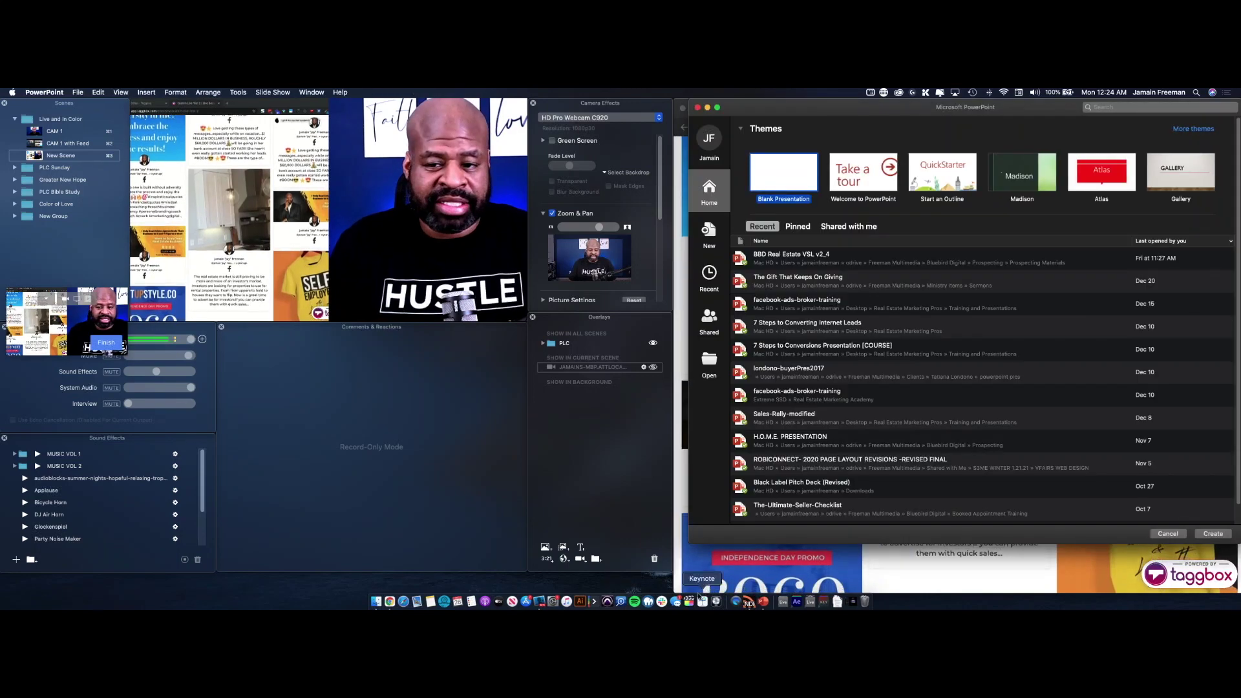
- Open the recent presentation BBD Real Estate VSL v2_4 and play its slide show from the start
double_click(813, 256)
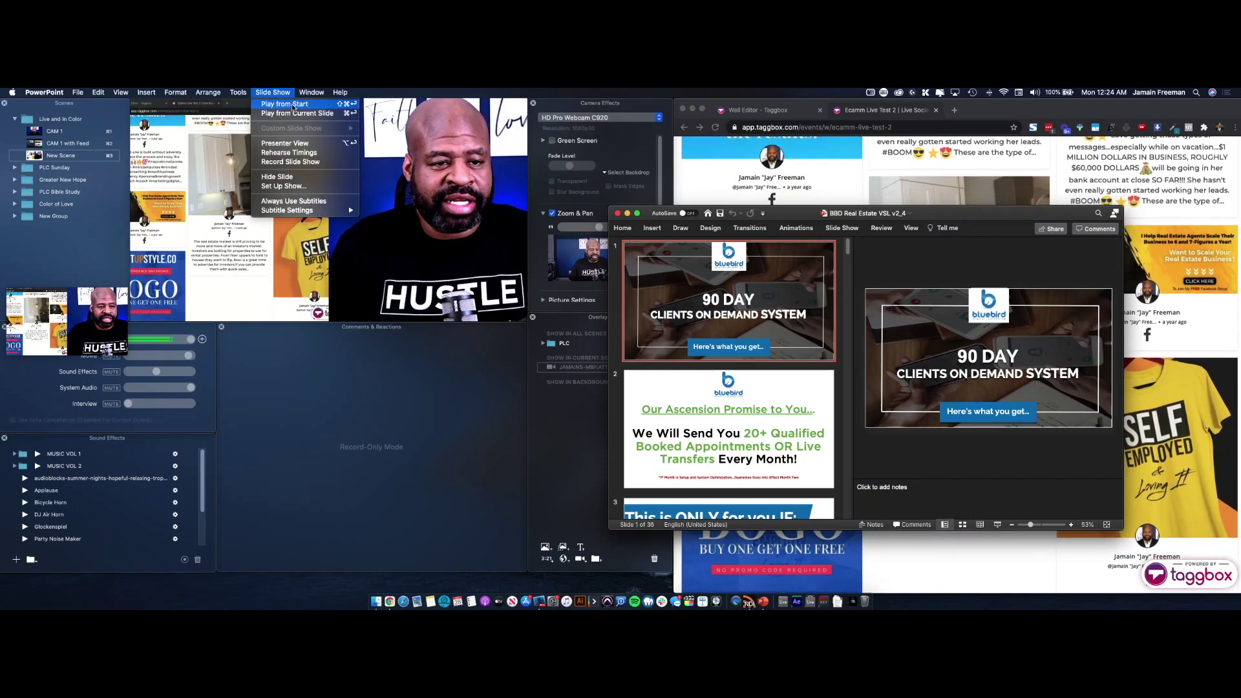
left_click(292, 104)
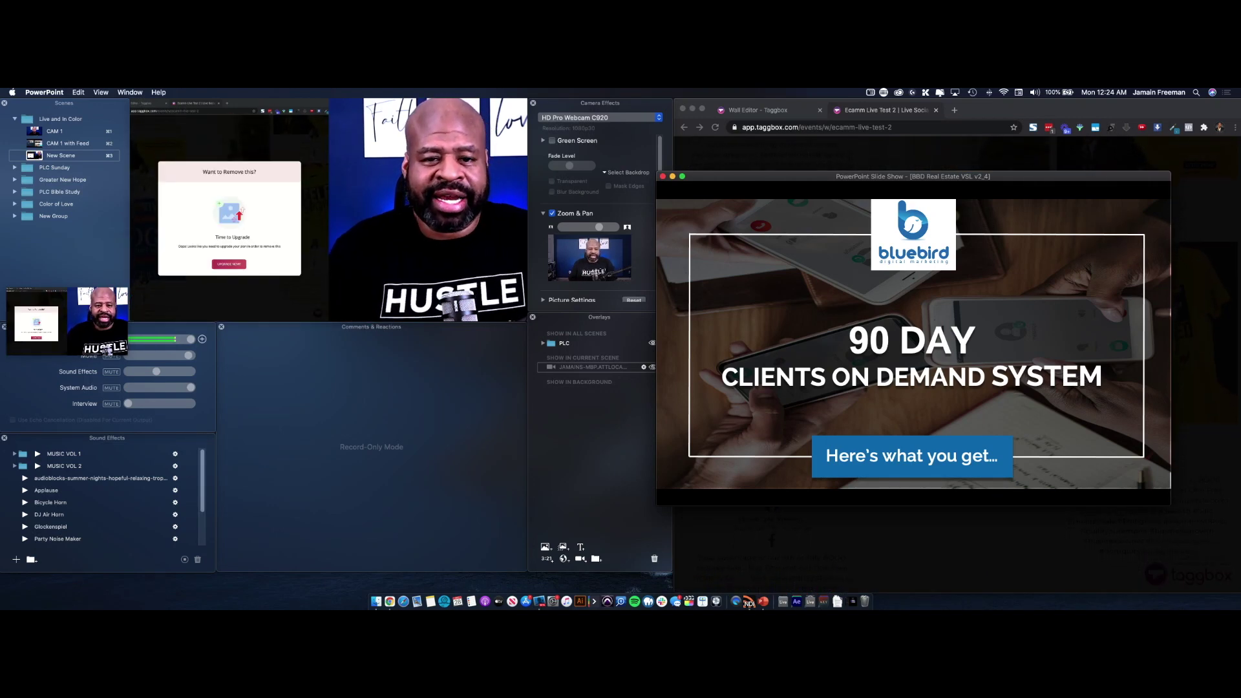
mouse_move(352, 216)
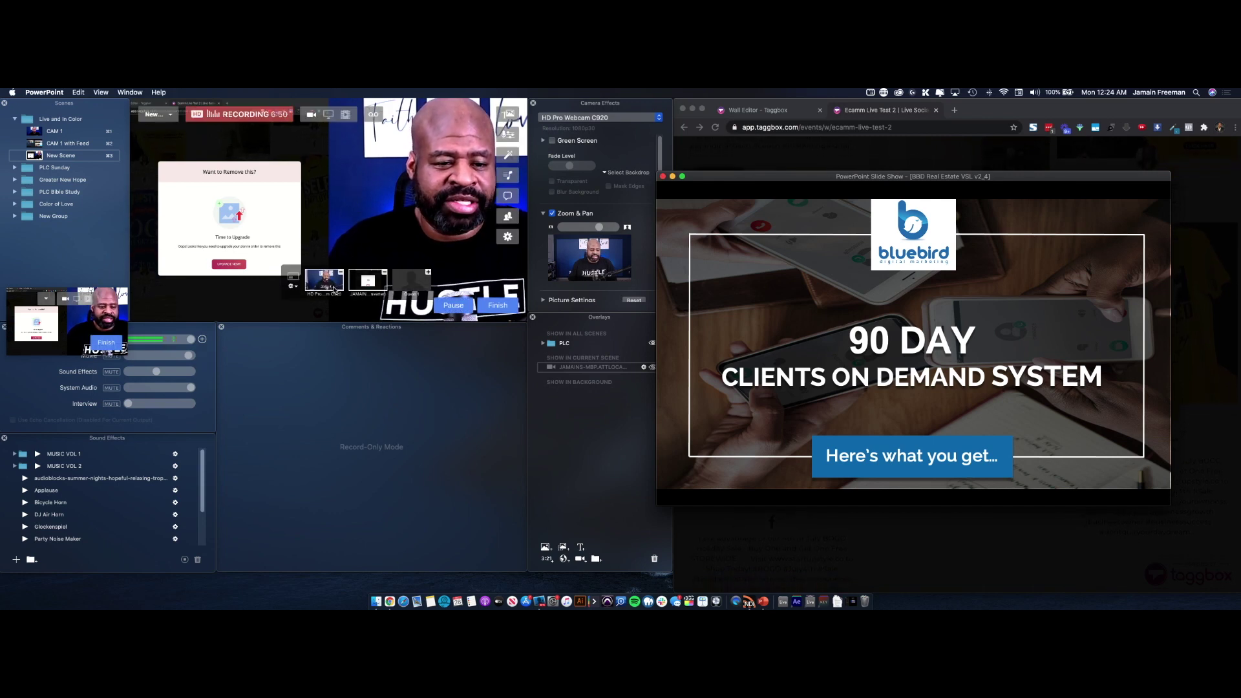
- Show only the HD Pro Webcam C920 in the scene and set NewTek NDI Scan Converter to capture the Microsoft PowerPoint slide show window
left_click(366, 280)
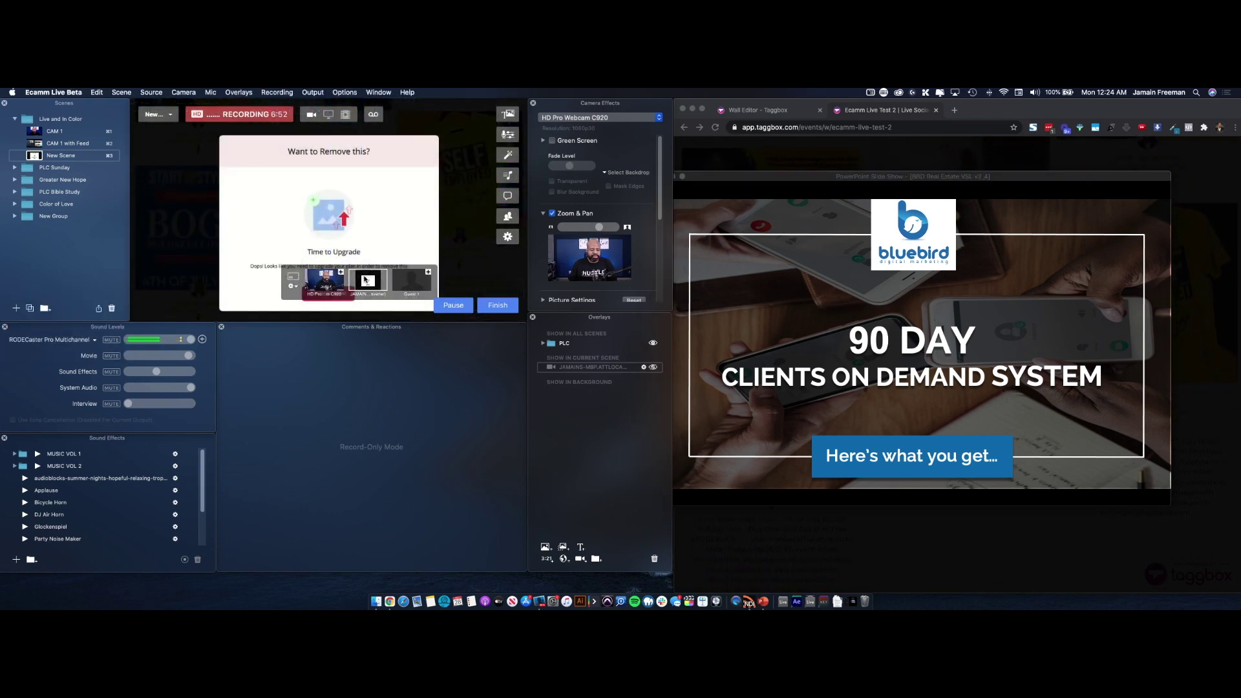
left_click(330, 279)
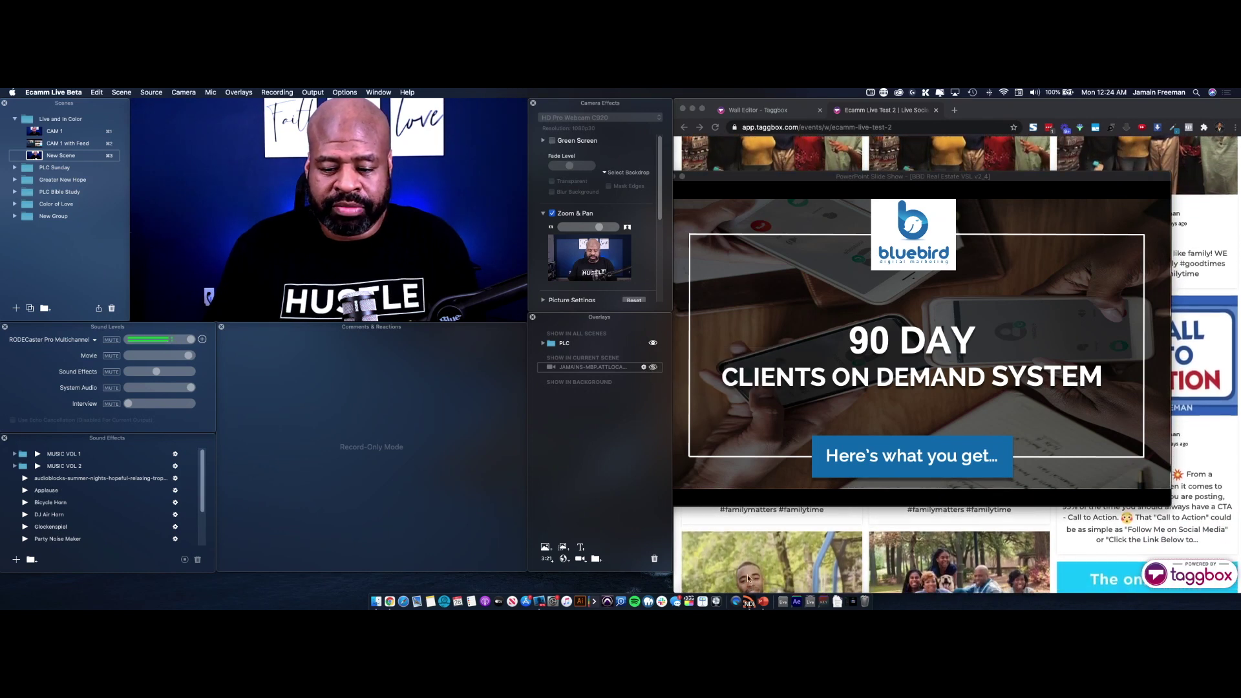
left_click(749, 602)
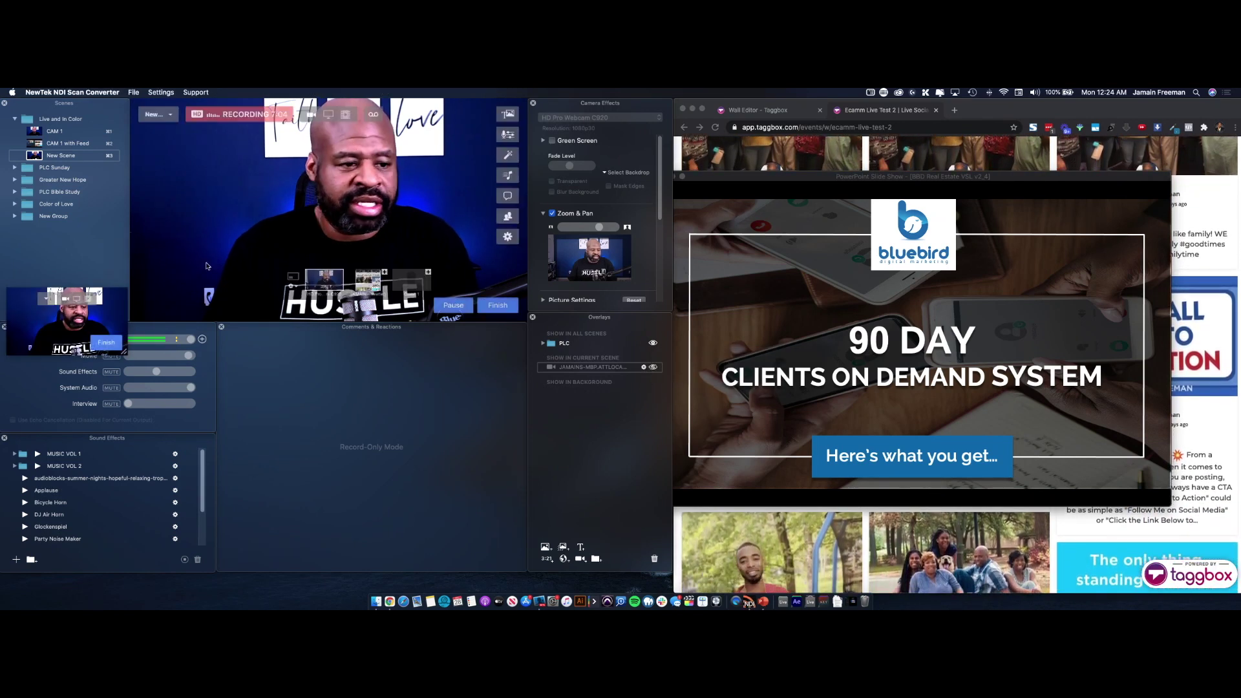
left_click(132, 93)
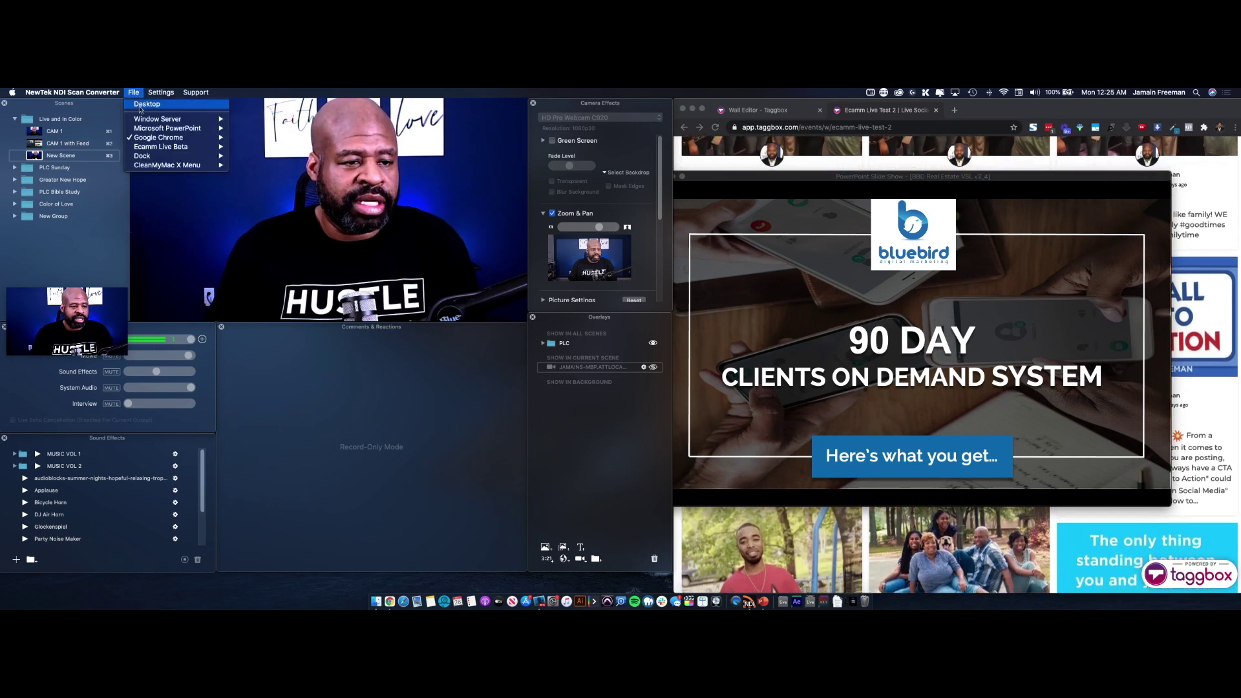
mouse_move(194, 128)
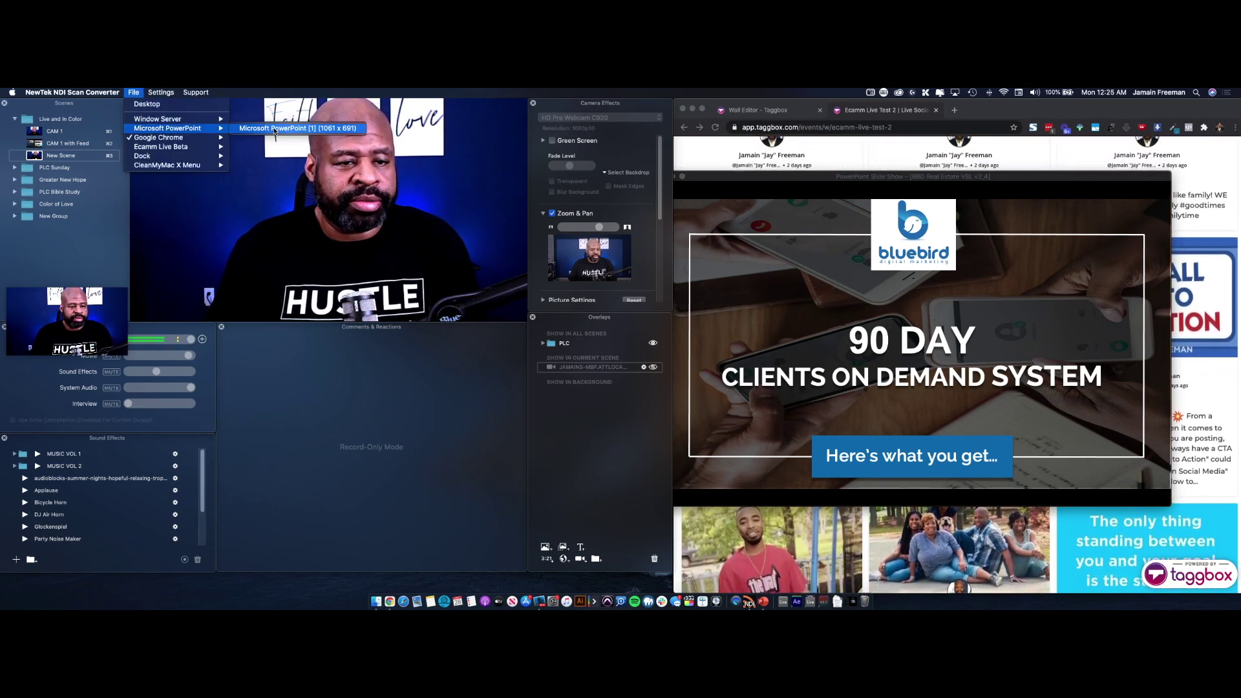
left_click(275, 129)
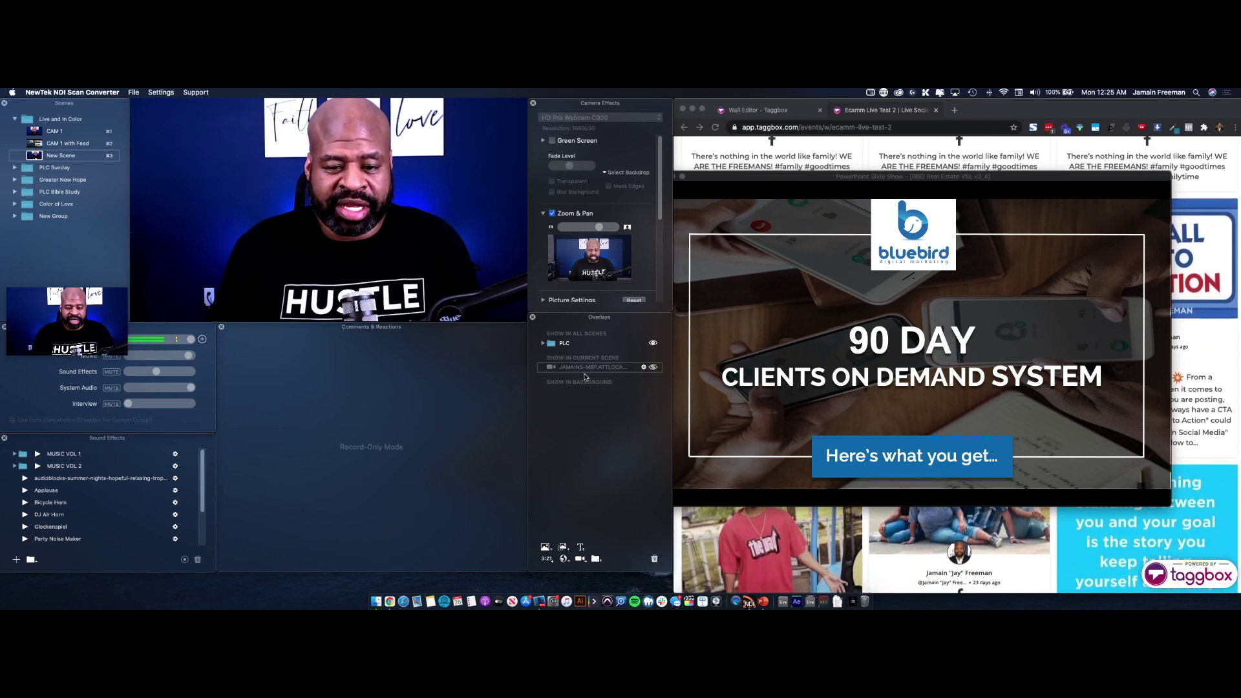
- Select the Scan Converter source as the camera for the current scene's camera overlay
left_click(644, 367)
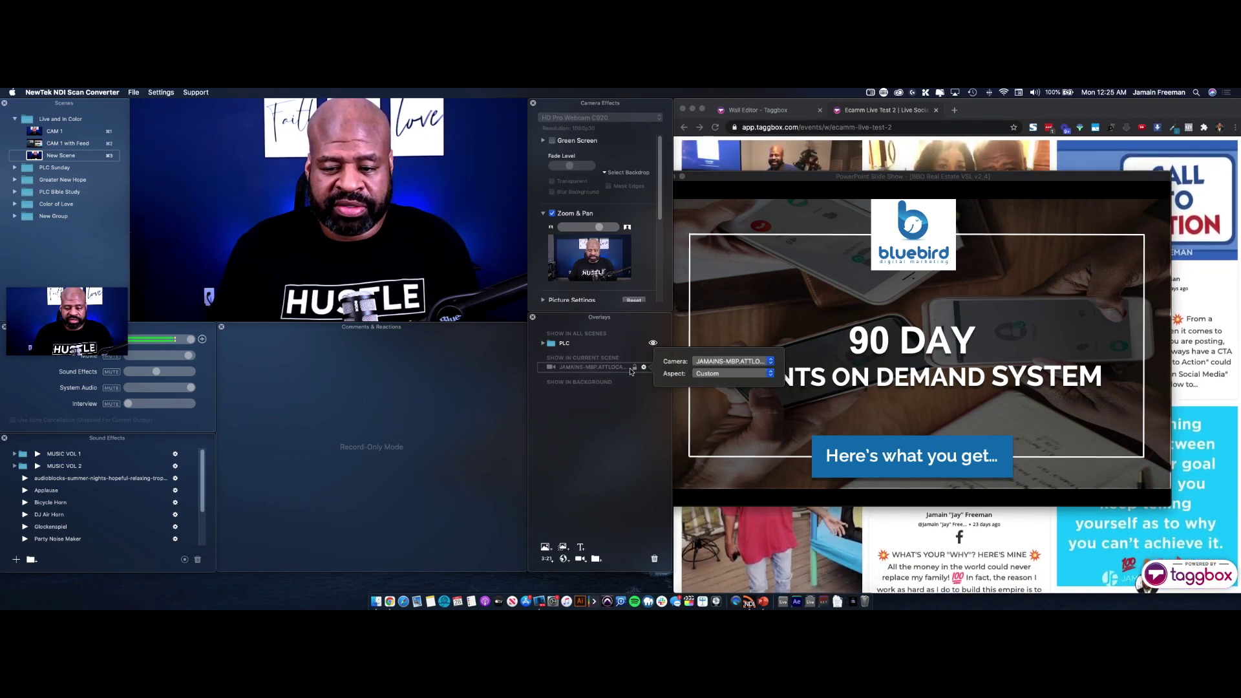
left_click(738, 363)
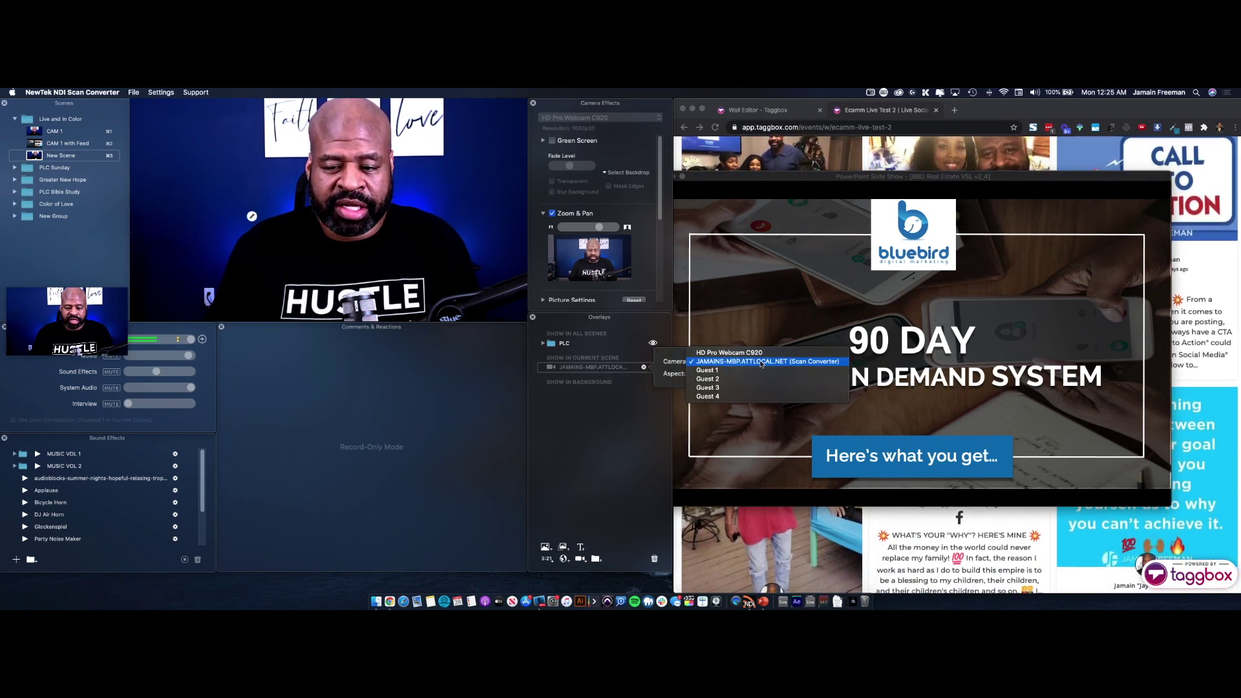
left_click(759, 363)
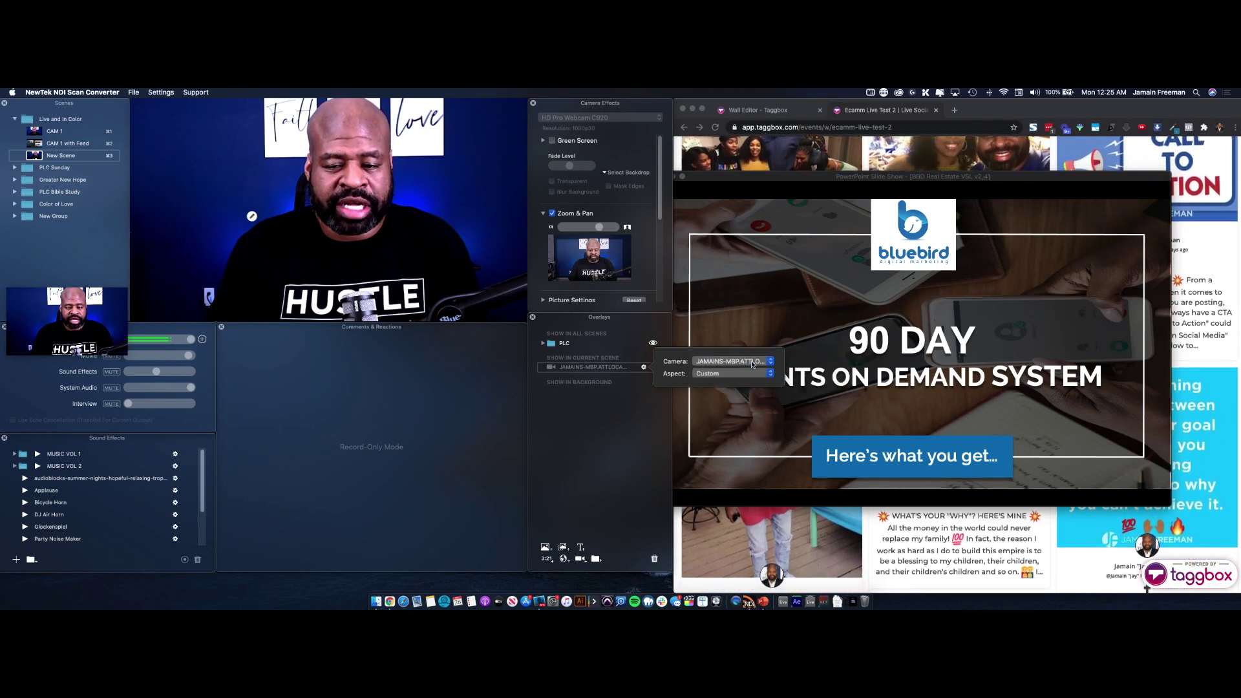
- Add the Scan Converter slide feed to the scene and display the webcam as a small picture-in-picture over it
mouse_move(322, 272)
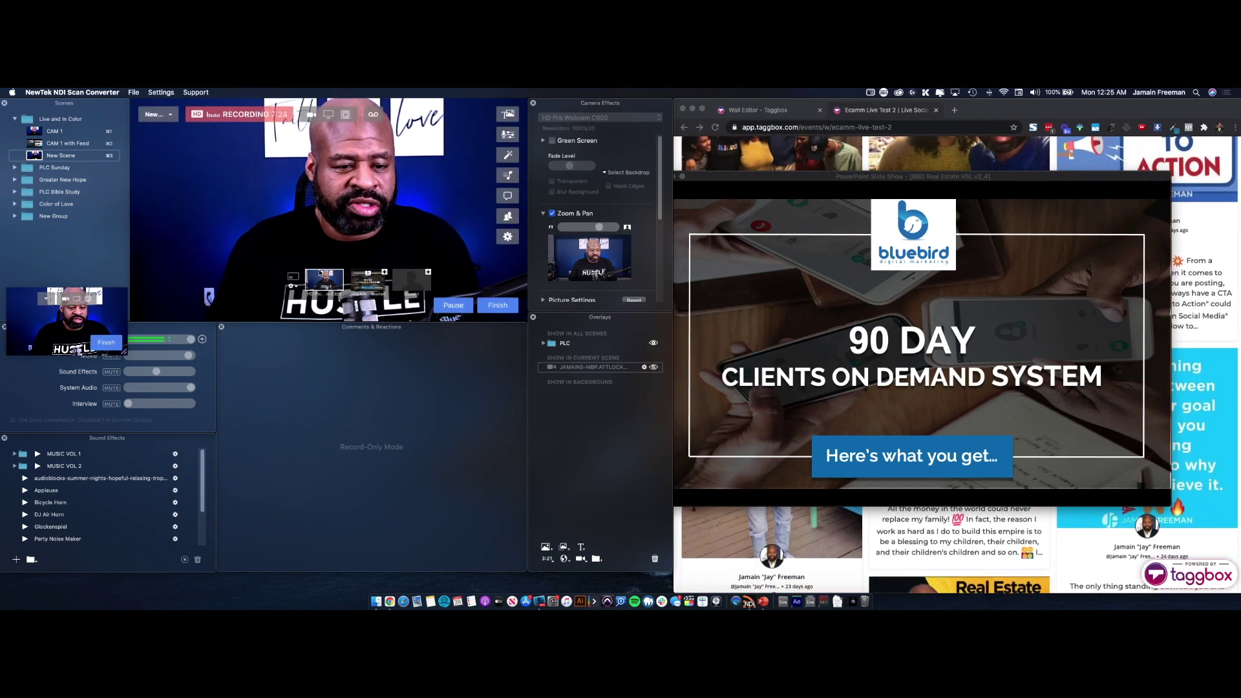
left_click(384, 273)
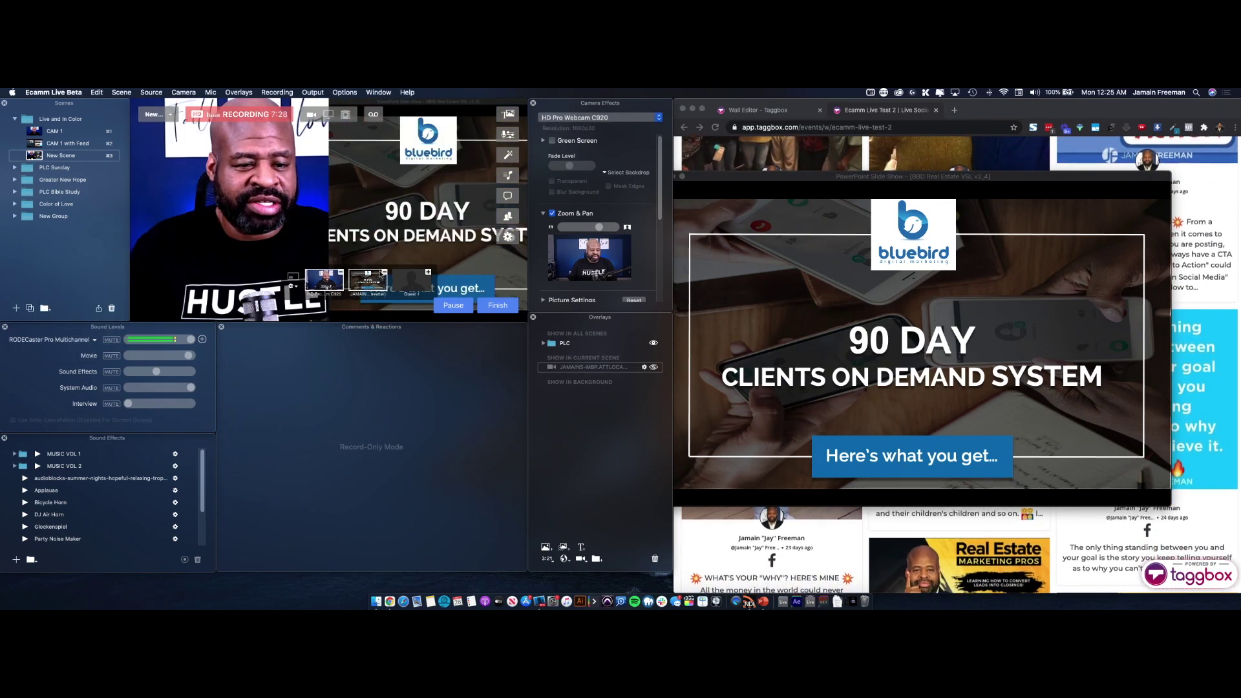
left_click(341, 273)
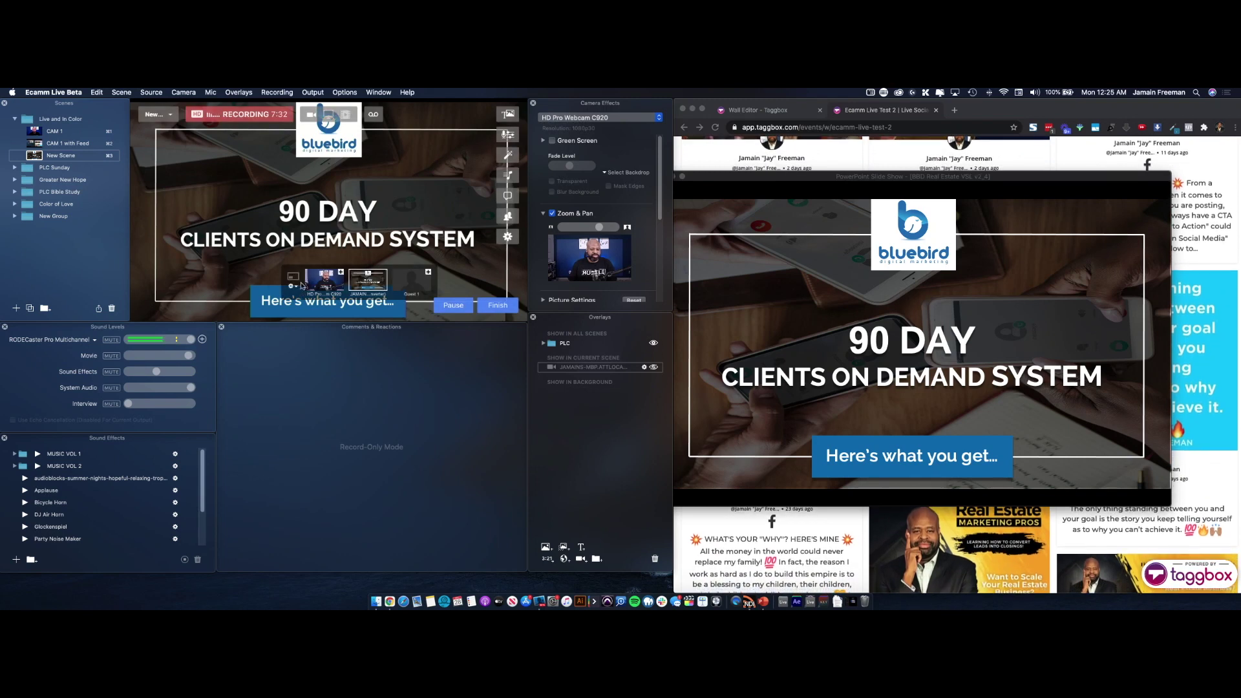
left_click(341, 273)
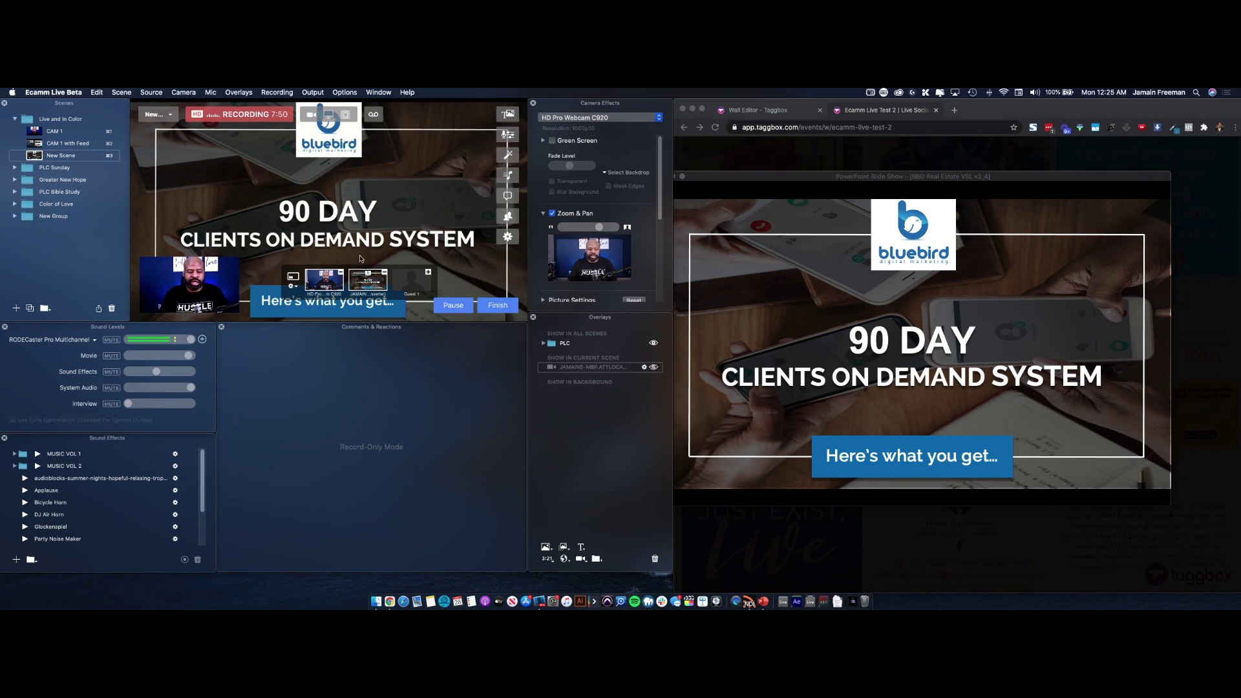
- Page forward and back through the PowerPoint slides to test the live feed, and end the slide show
left_click(886, 331)
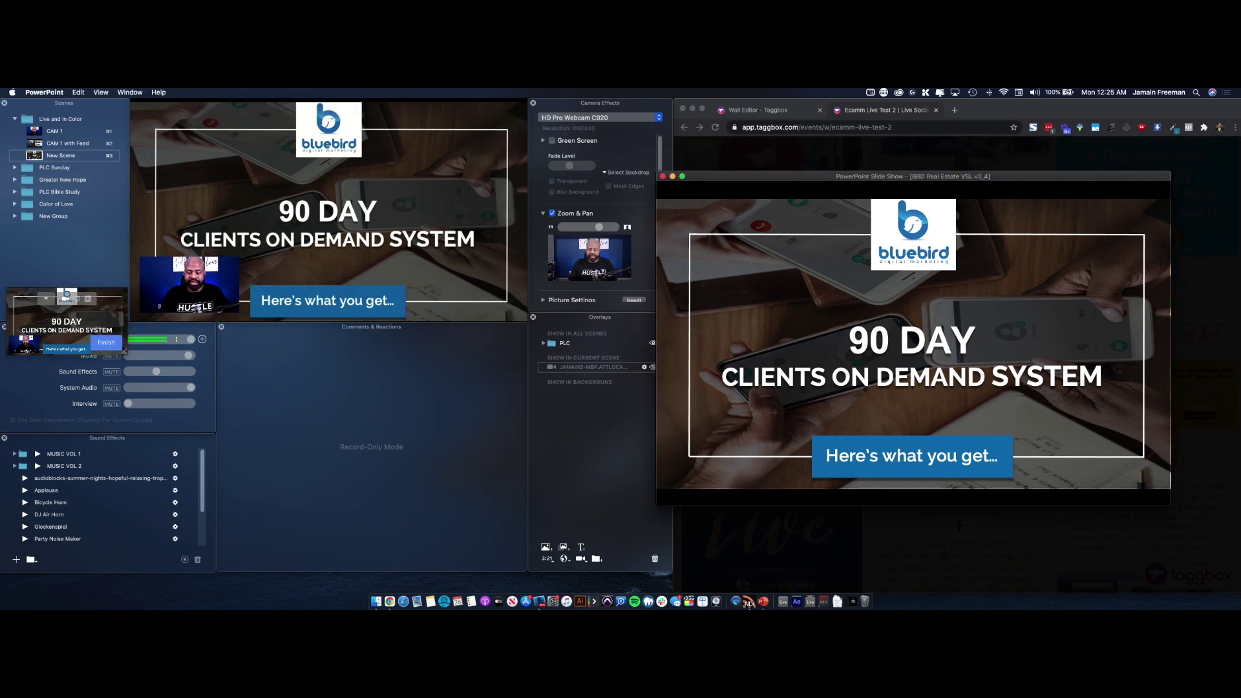
key("Right")
key("Right")
key("Right")
key("Right")
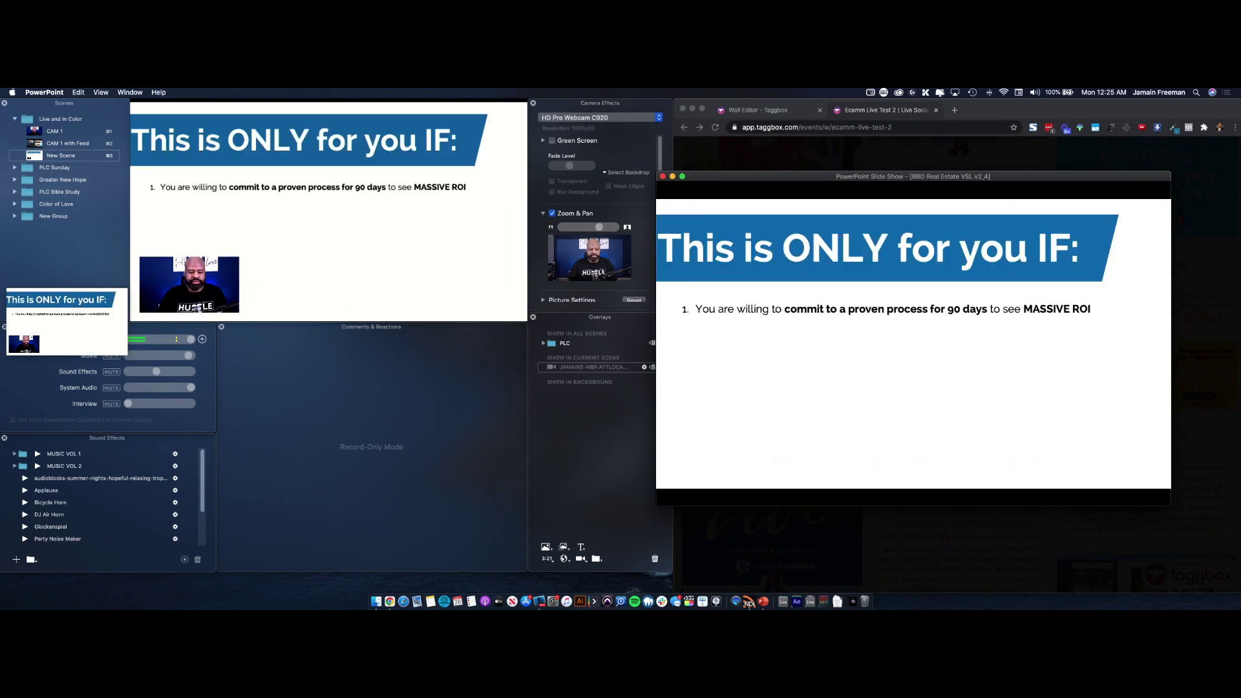
key("Left")
key("Left")
key("Left")
key("Left")
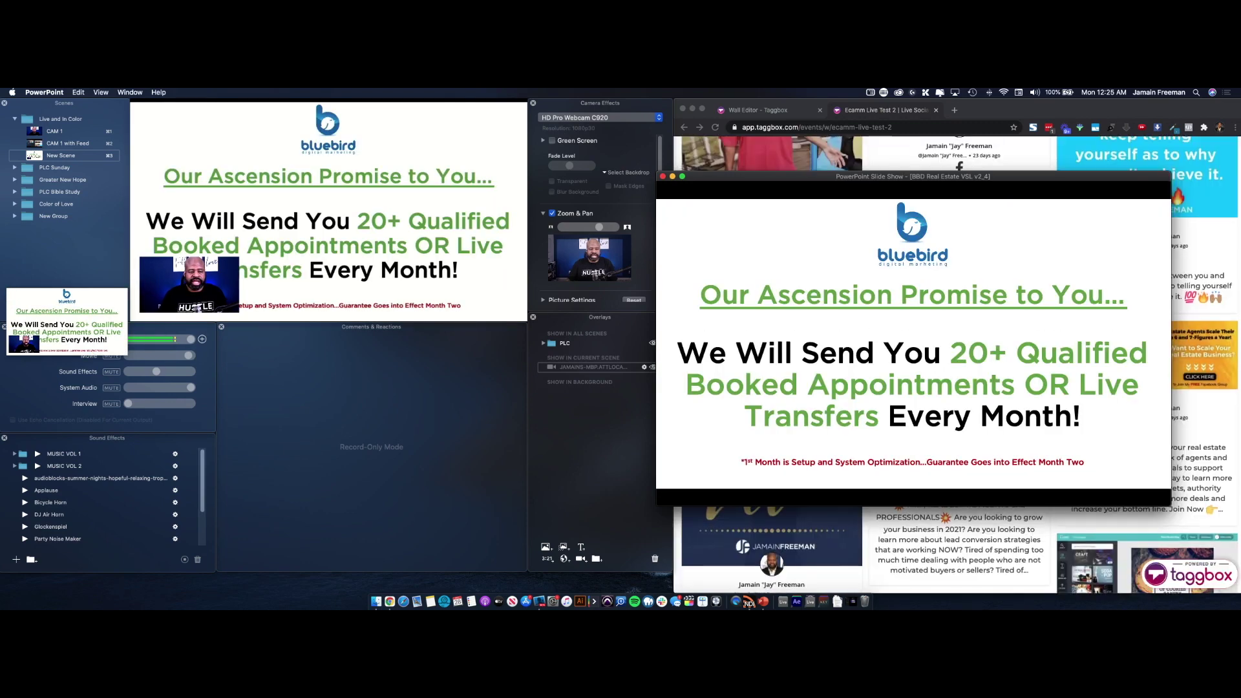
key("Escape")
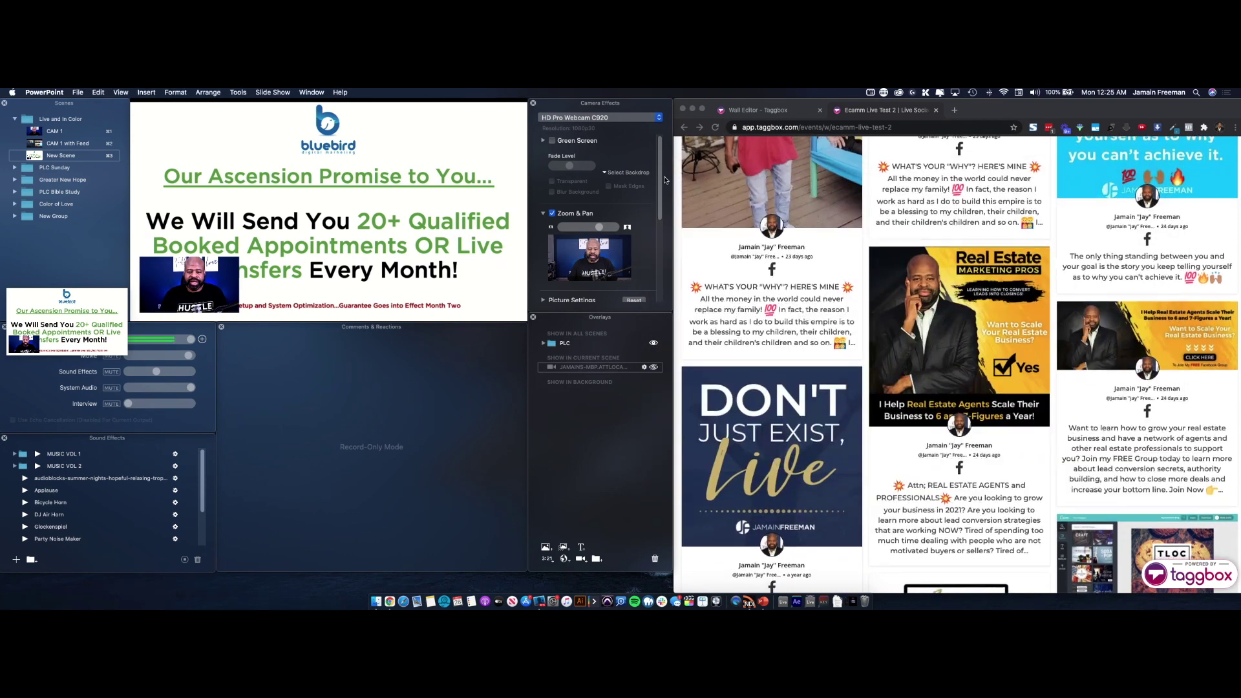
- Switch Ecamm Live to the CAM 1 scene and dismiss the NDI Scan Converter problem report without reopening the application
mouse_move(348, 287)
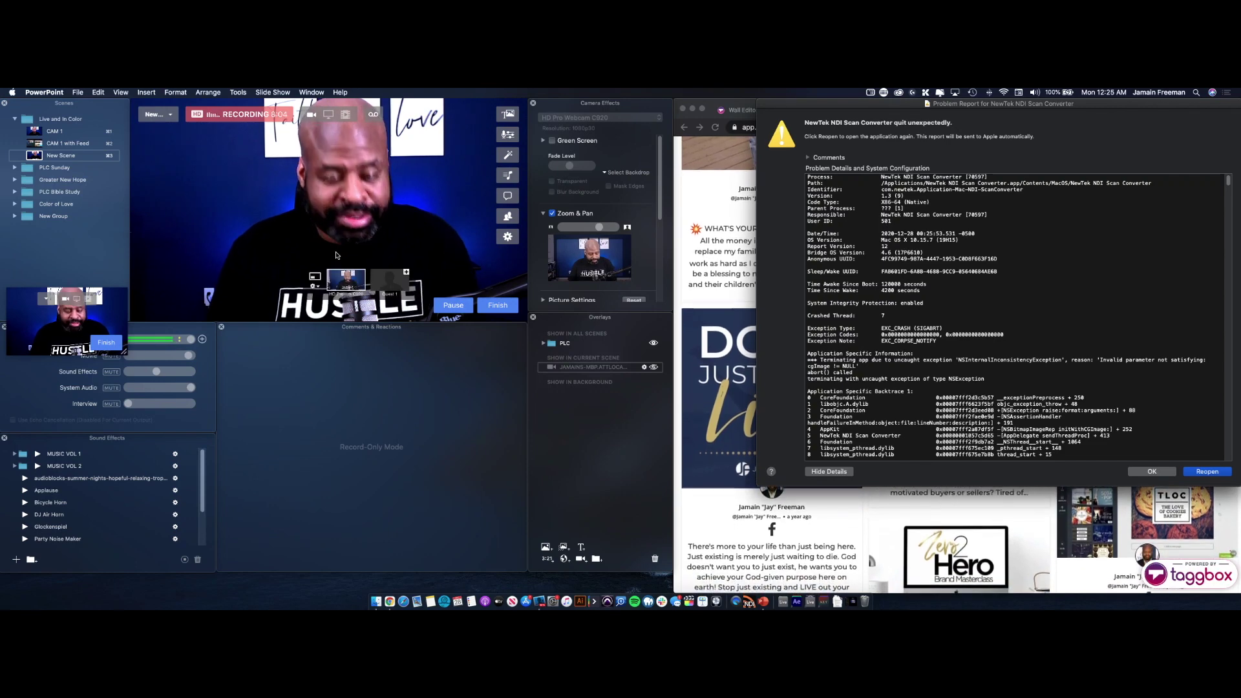
left_click(288, 241)
key("super+1")
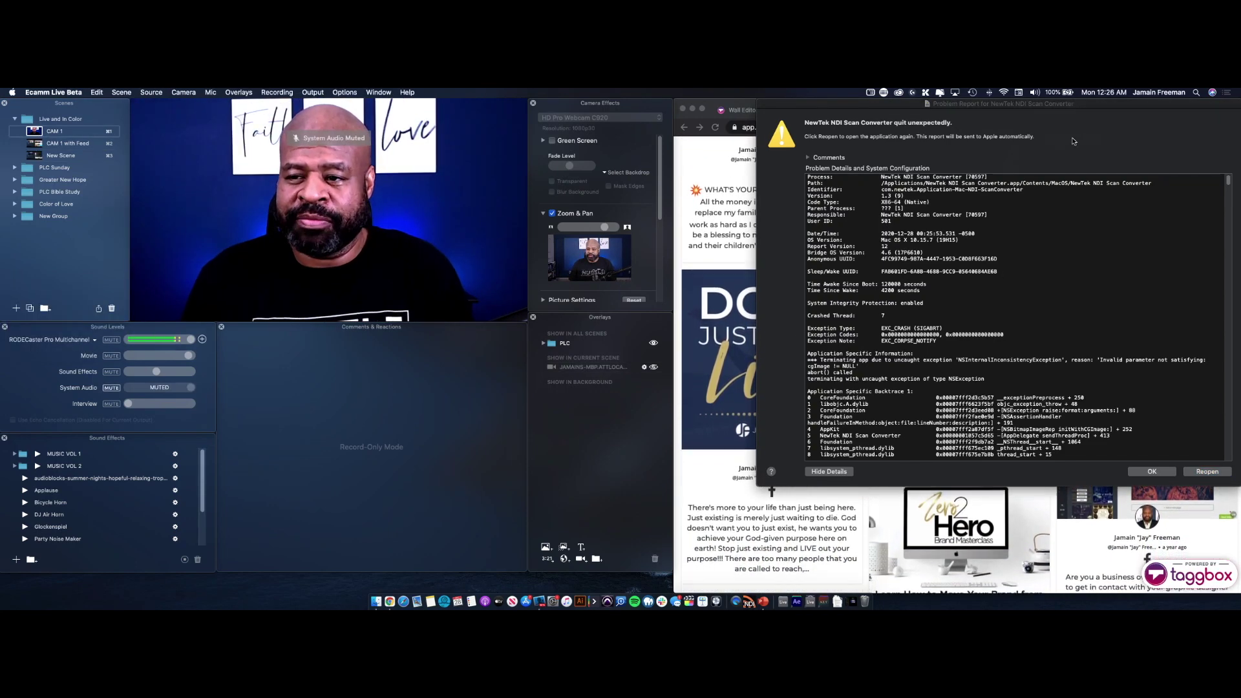
left_click(1159, 473)
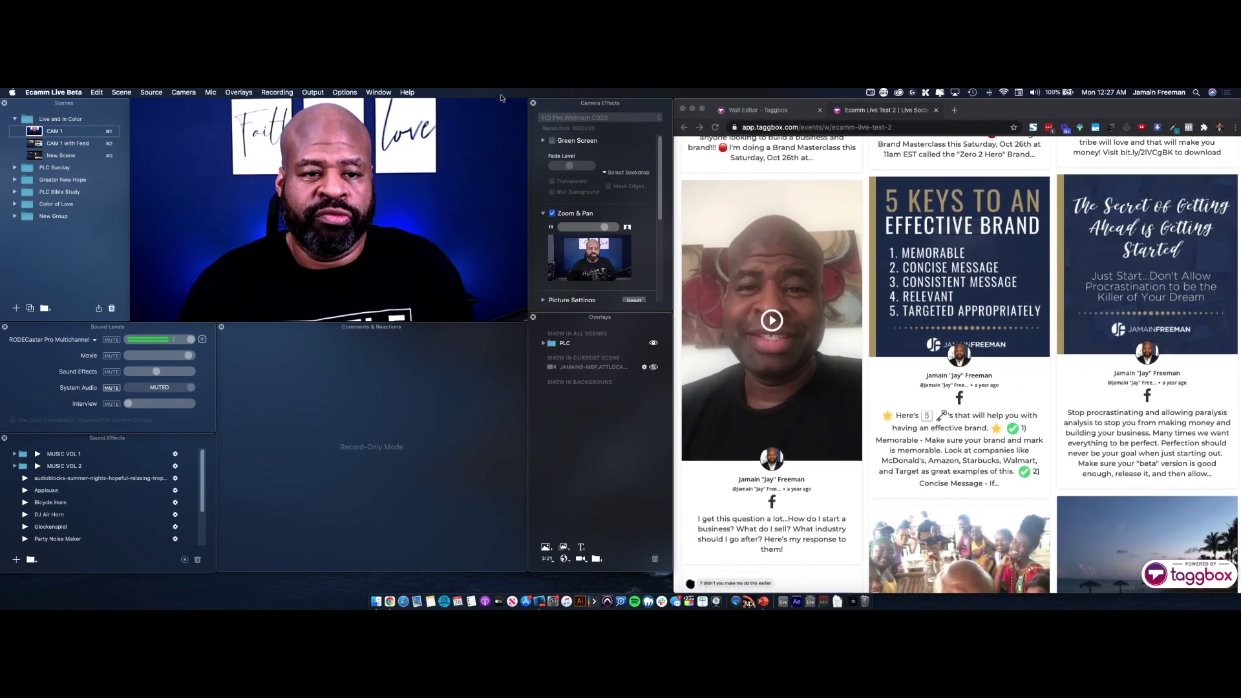
- Display the stream and scene options for the CAM 1 scene
left_click(345, 93)
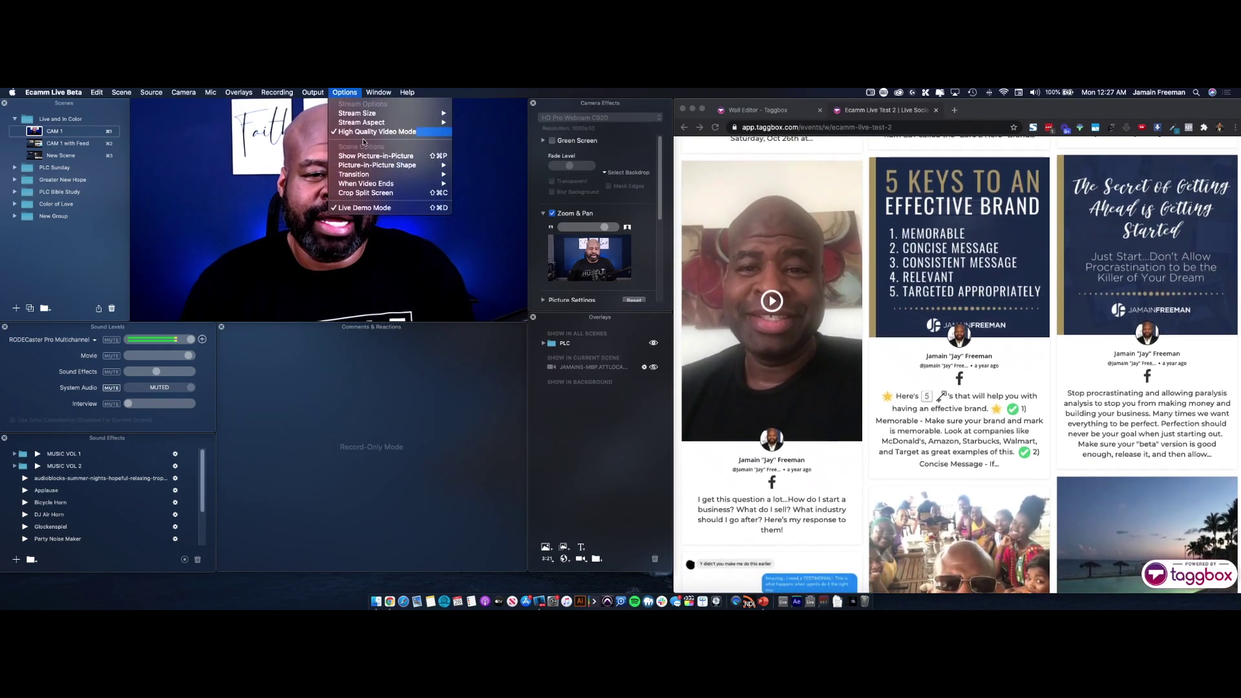